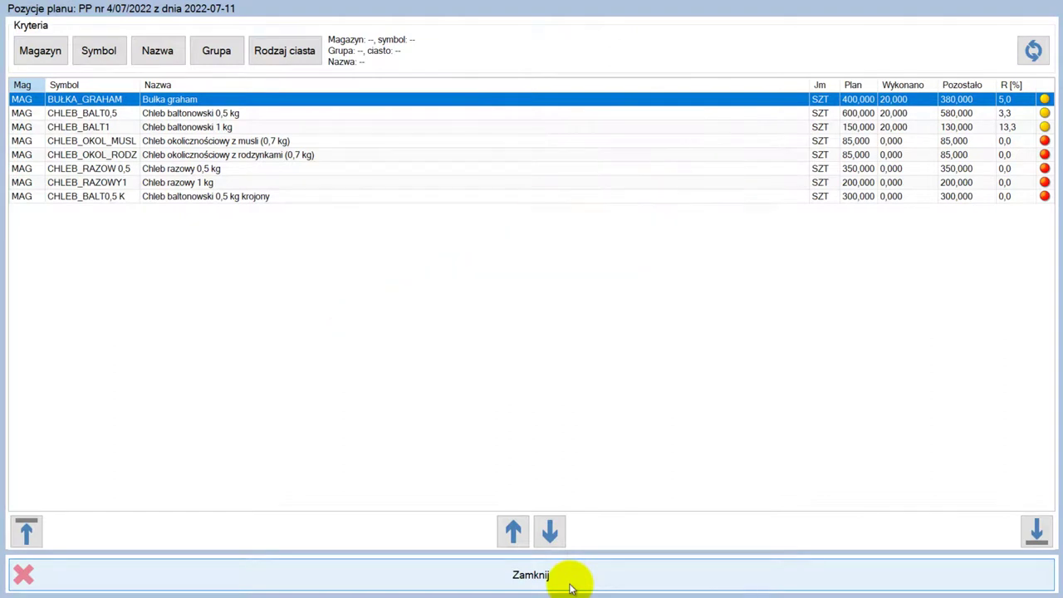
- Leave the plan items and start a new production execution for plan PP nr 4/07/2022
click(570, 587)
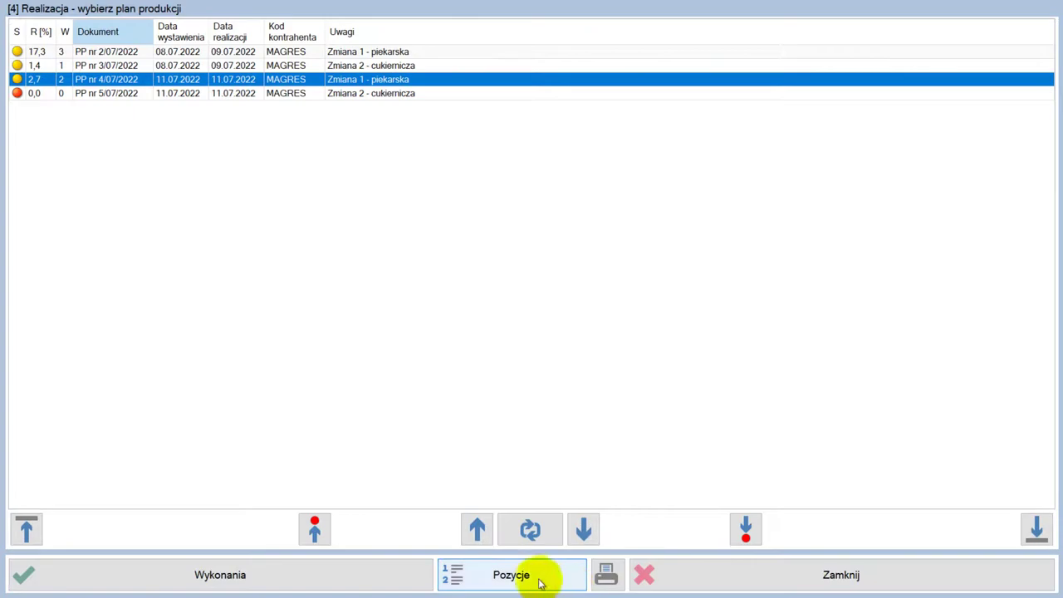
click(357, 577)
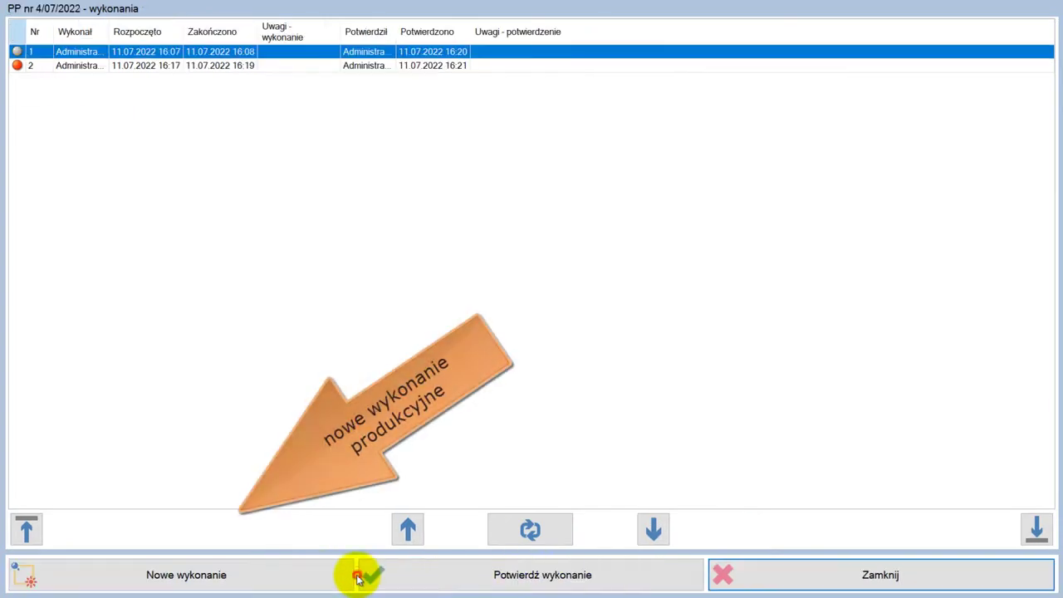
click(156, 575)
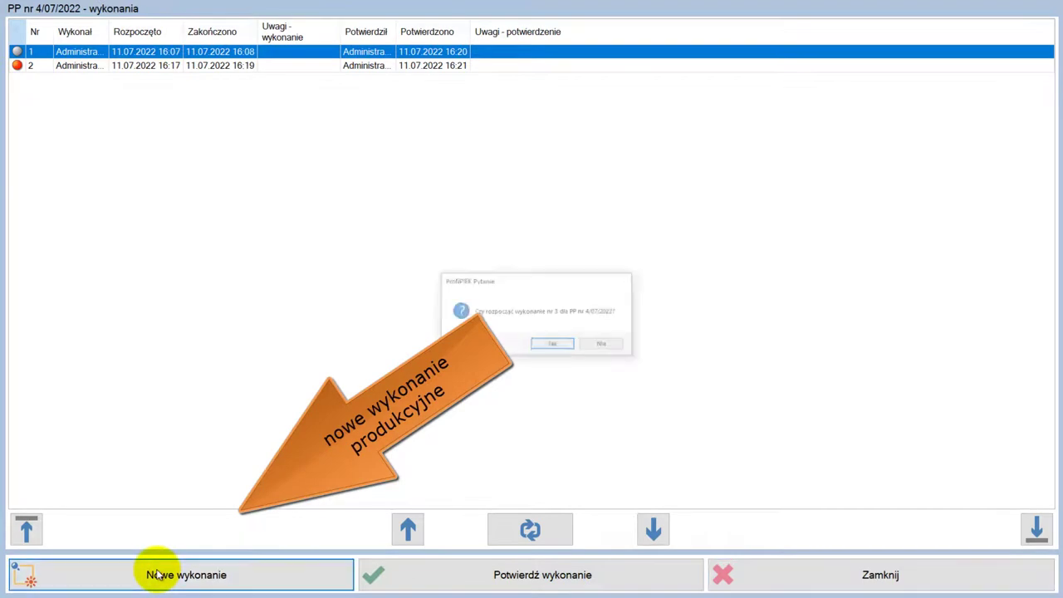
click(553, 347)
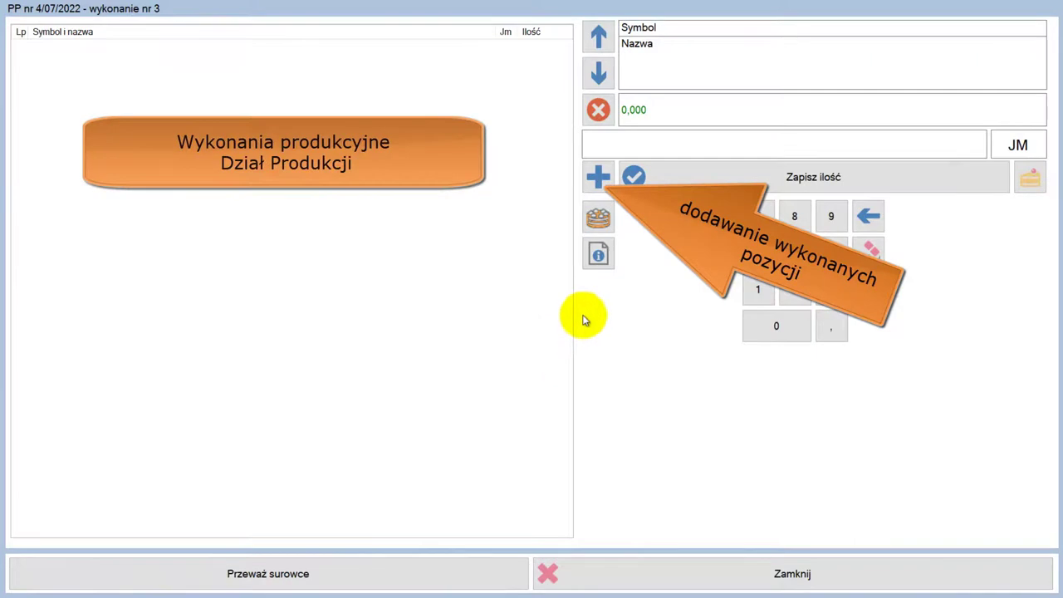
- Add Chleb baltonowski 1 kg from the plan to the execution and save its produced quantity as 50
click(598, 176)
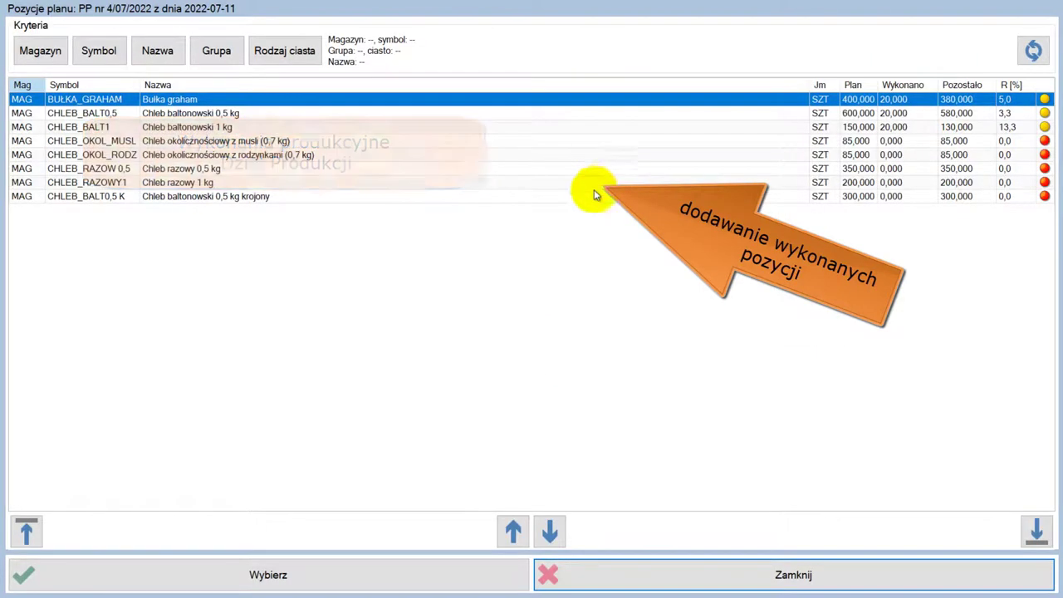
click(236, 129)
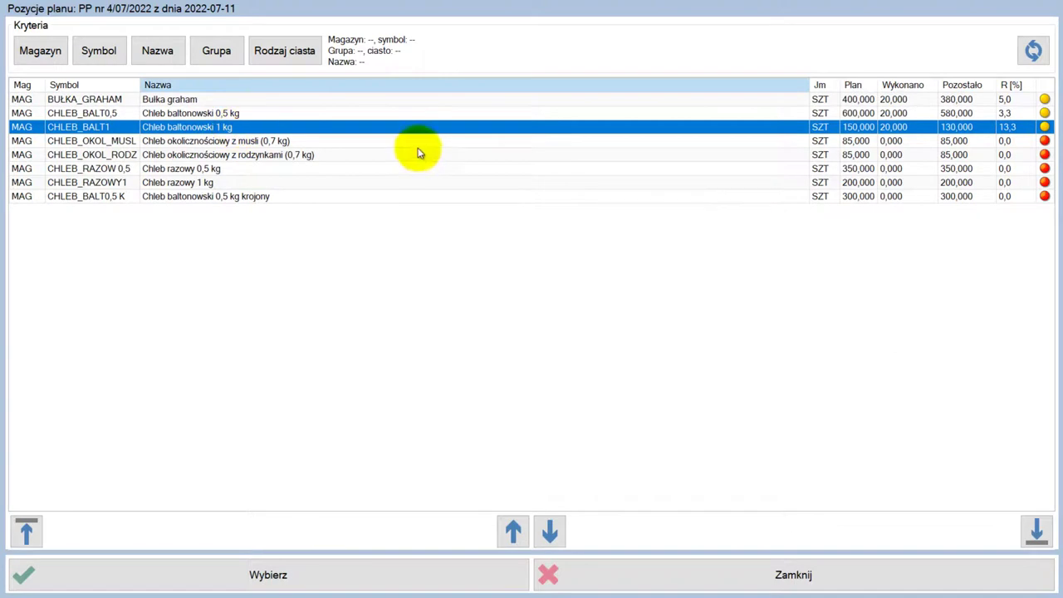
click(387, 577)
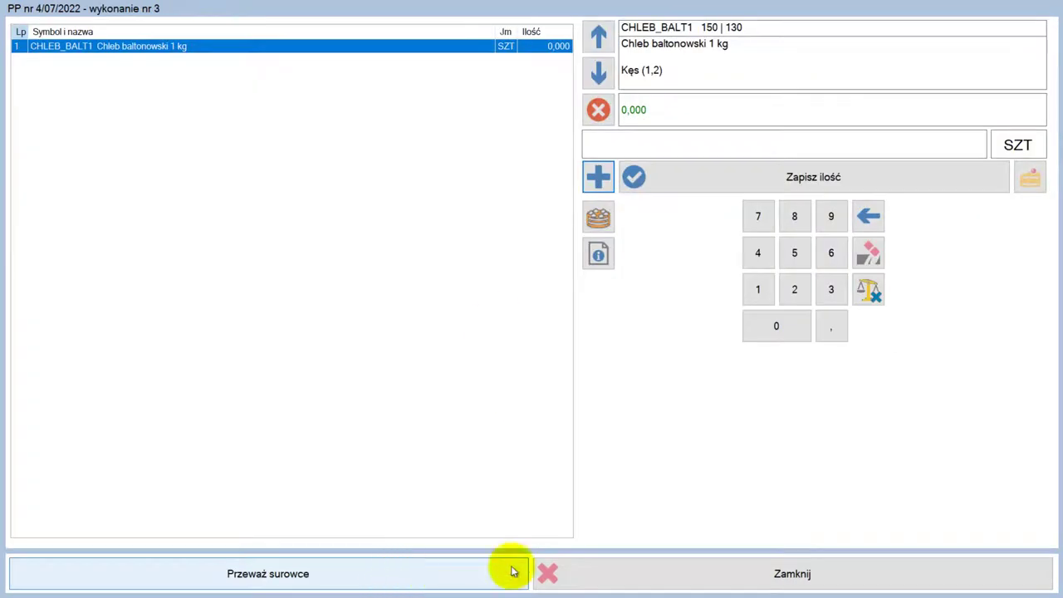
click(797, 256)
click(791, 330)
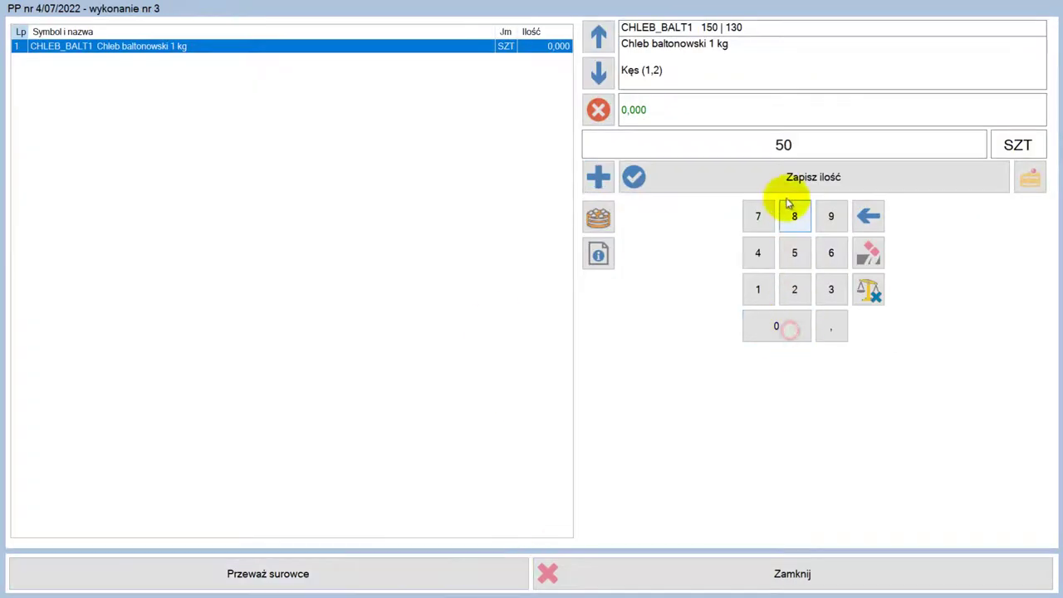
click(788, 183)
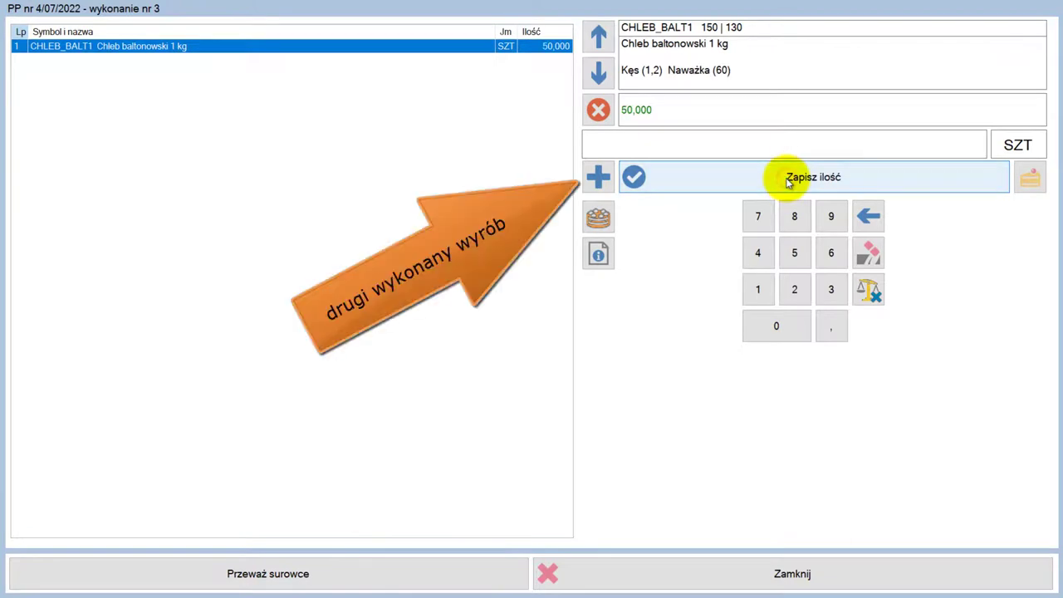
- Add Chleb baltonowski 0,5 kg krojony as the second product and save its quantity as 100
click(599, 177)
click(188, 200)
double_click(187, 199)
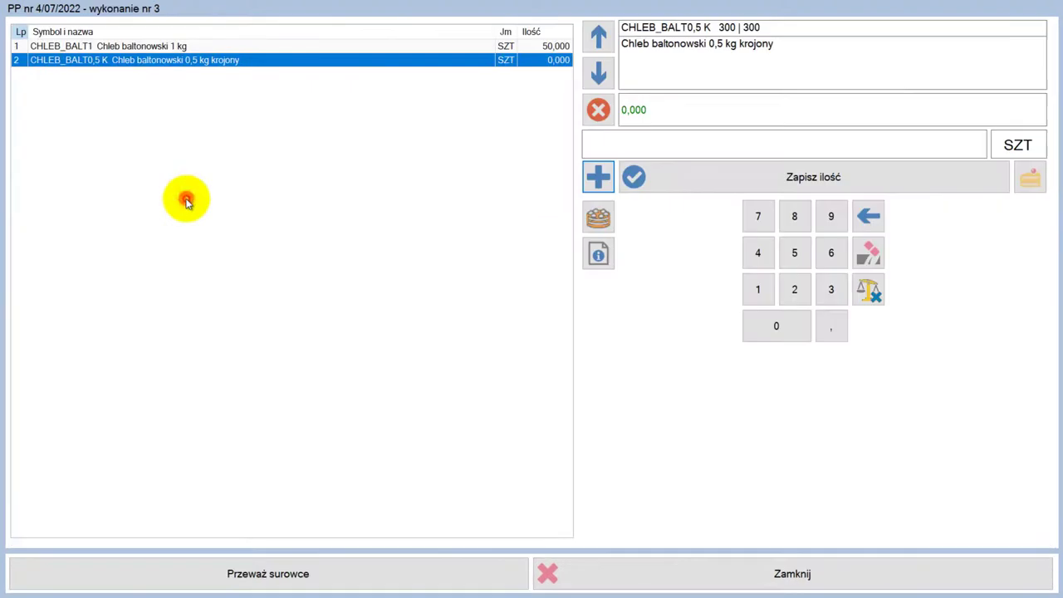
click(763, 292)
click(772, 325)
click(766, 322)
click(770, 180)
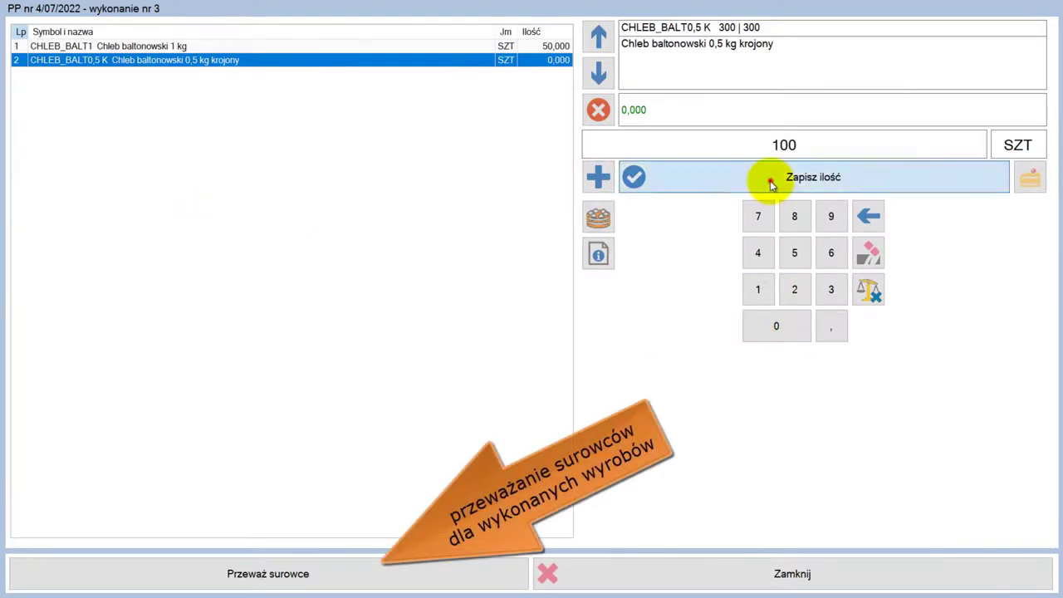
- Weigh the raw materials for the produced items: 1,03 kg of Drożdże, 69,7 kg of Mąka pszenna and 1,23 kg of Sól luzem
click(153, 573)
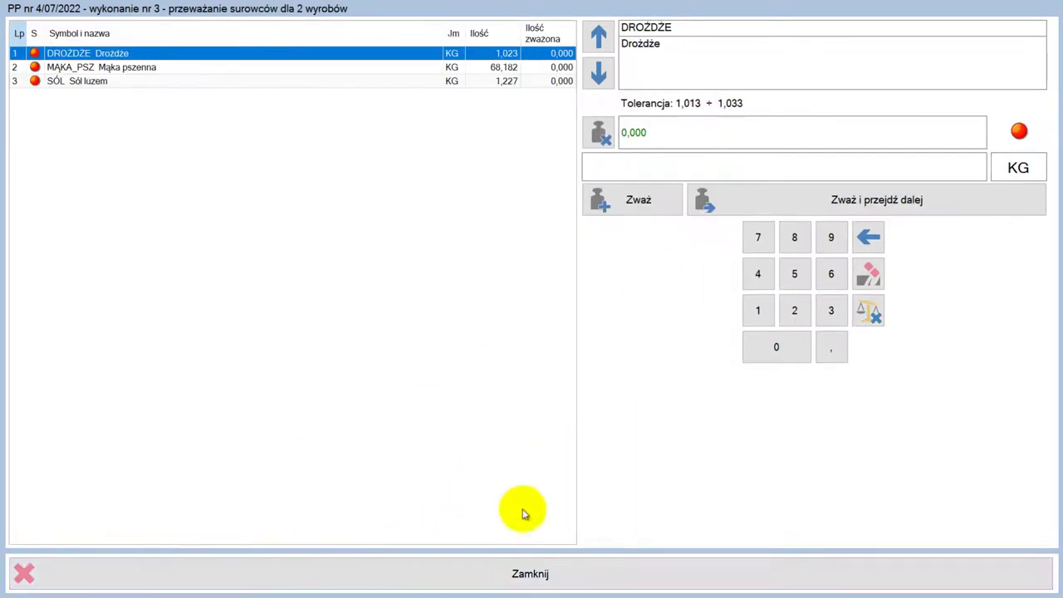
click(761, 311)
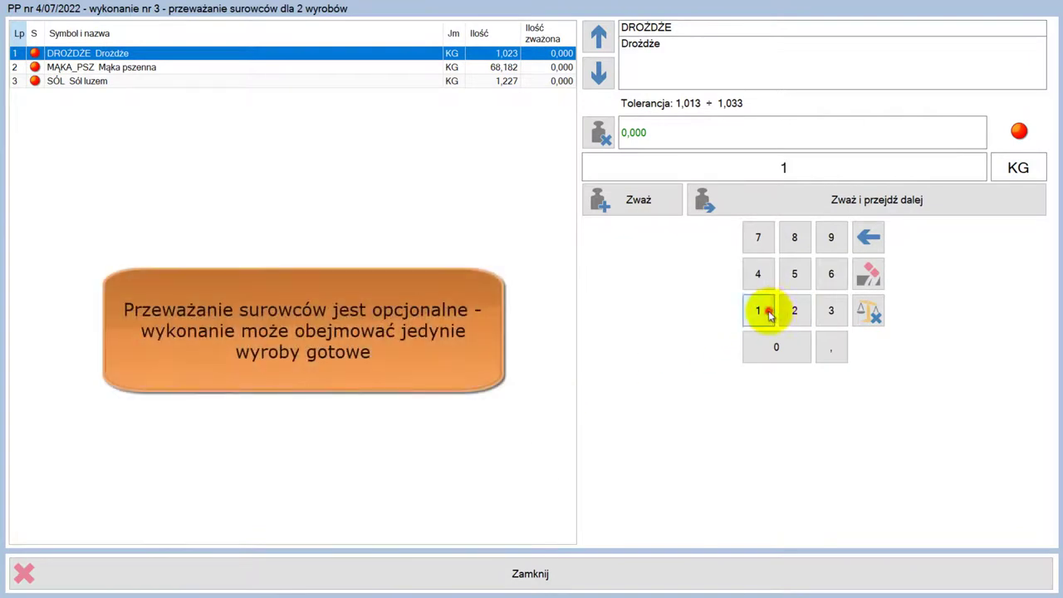
click(788, 348)
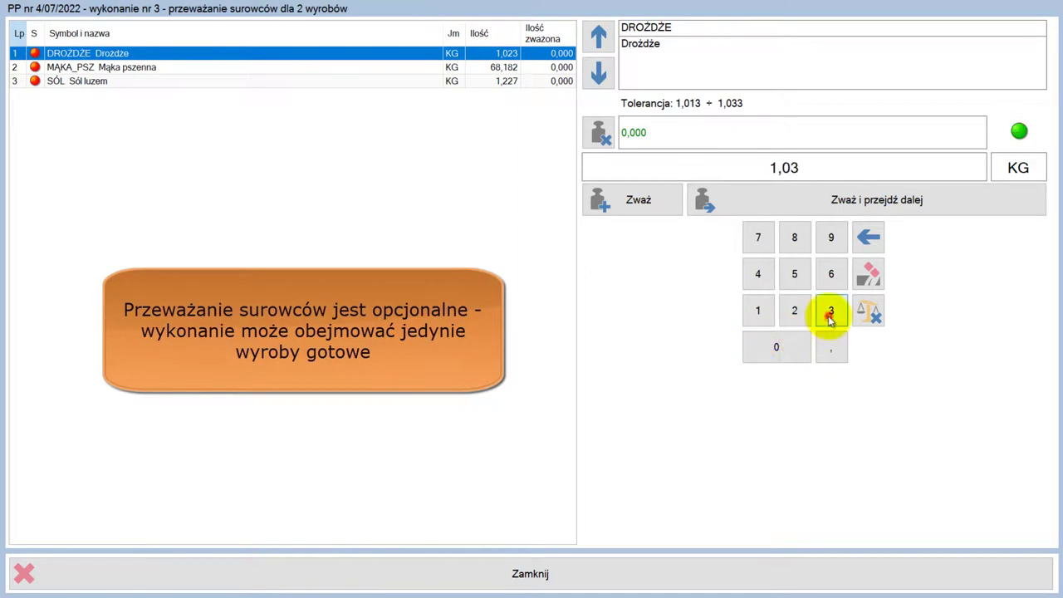
click(870, 202)
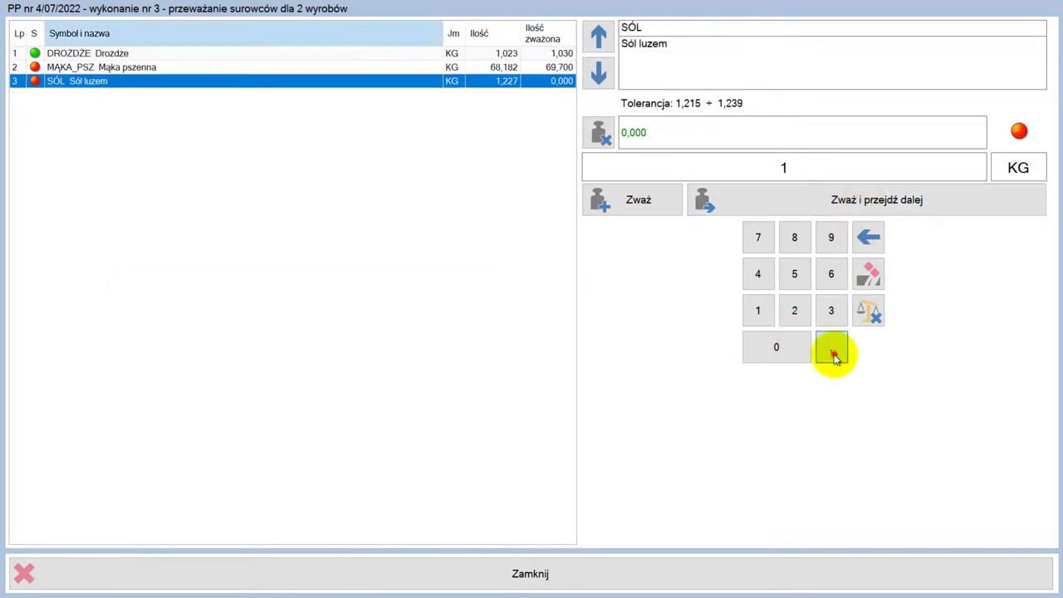
click(833, 351)
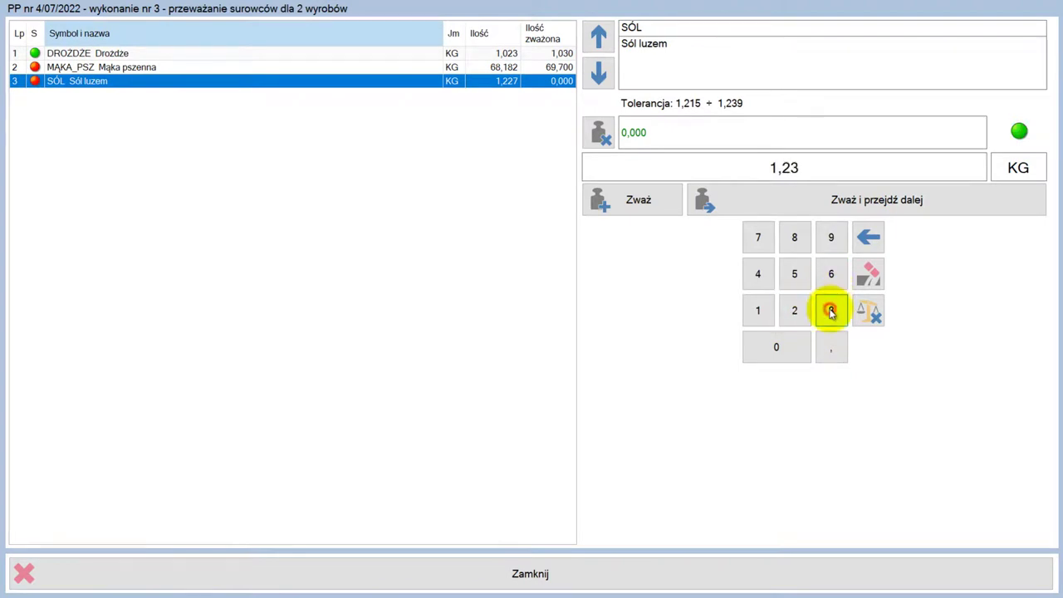
click(847, 202)
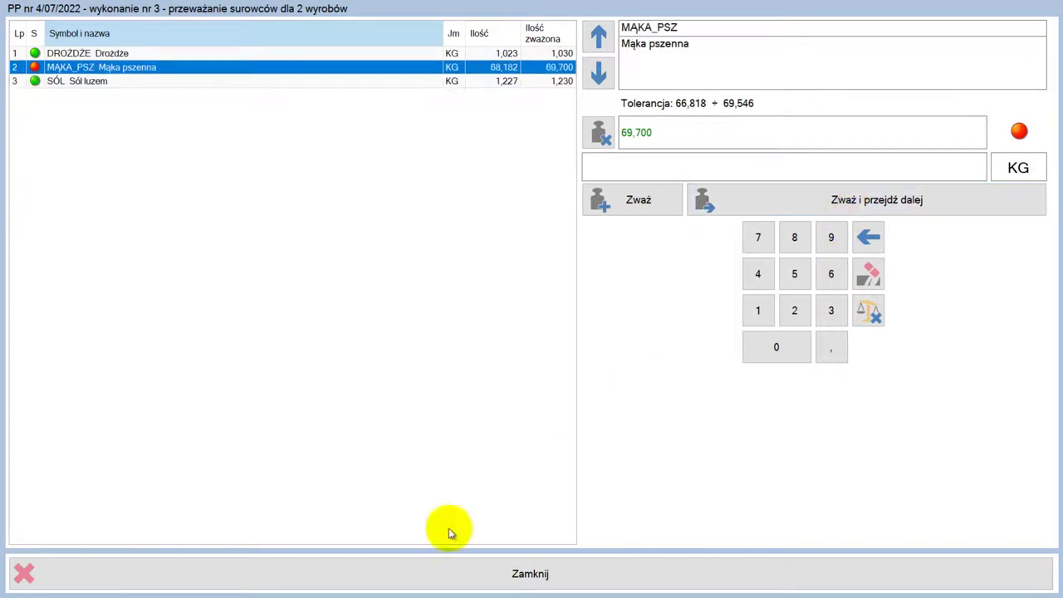
- Finish the raw material weighing, then close and save production execution nr 3
click(420, 580)
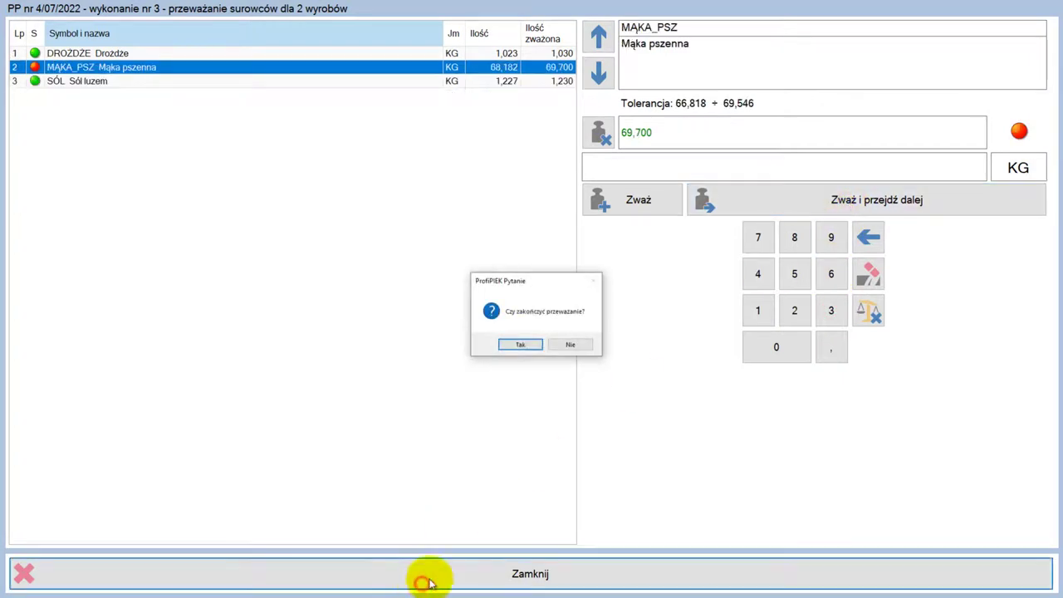
click(522, 345)
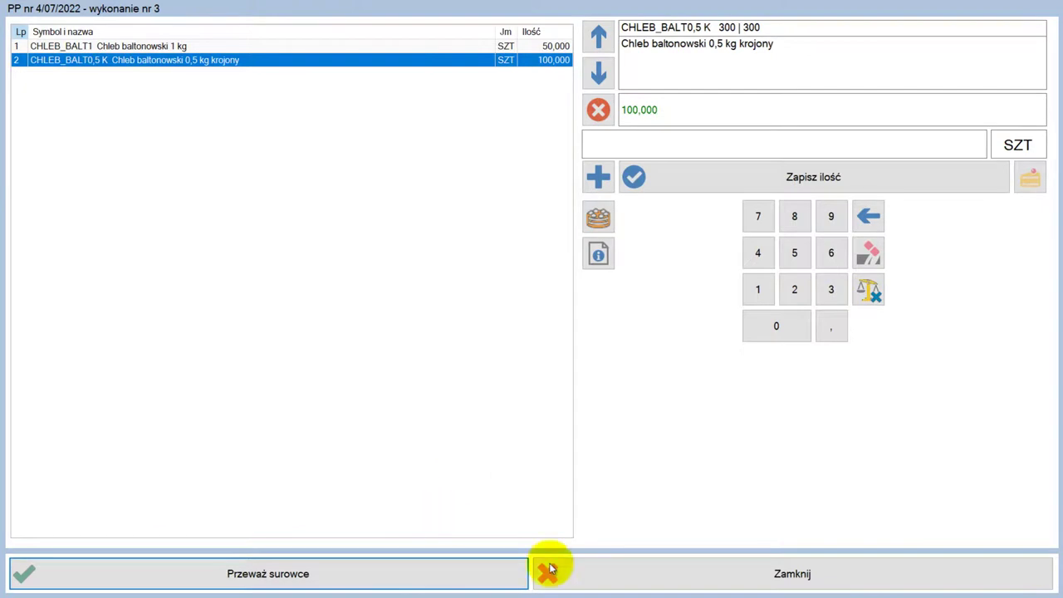
click(612, 568)
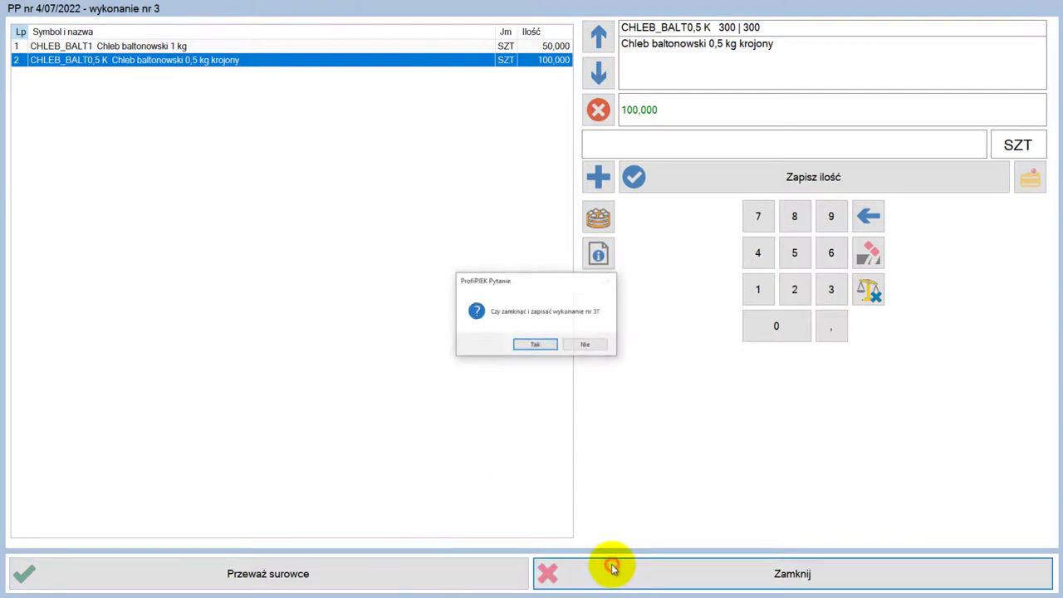
click(528, 345)
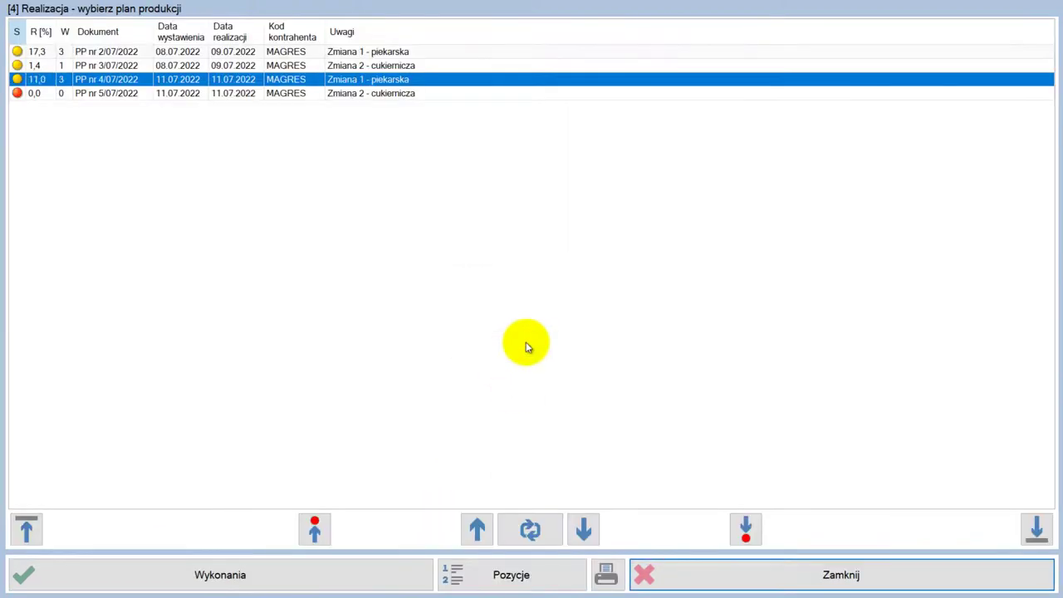
- Check the current completion status of the items in plan PP nr 4/07/2022, then close the plan selection
click(463, 575)
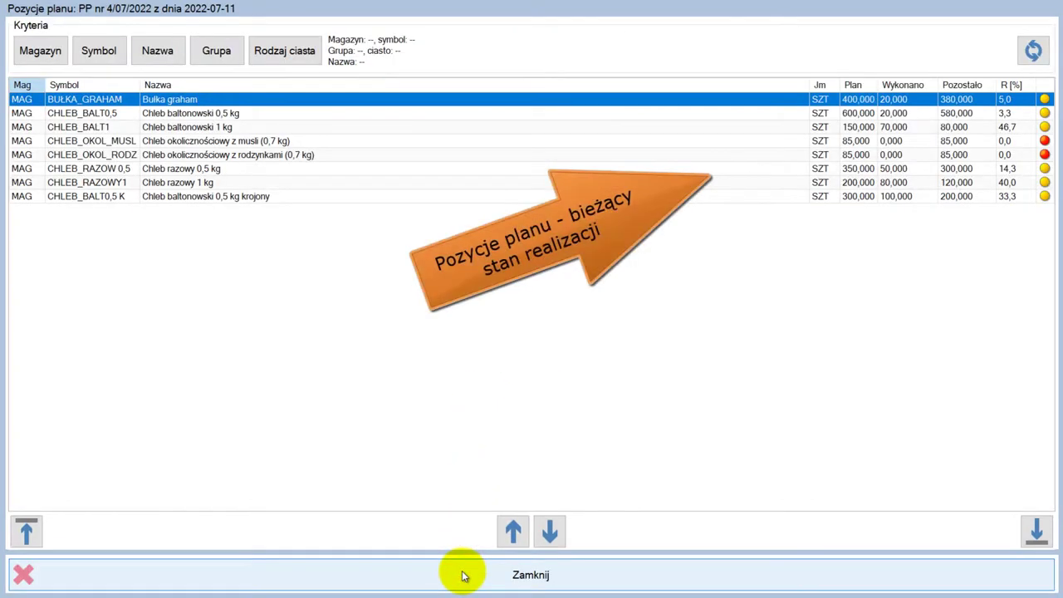
click(463, 575)
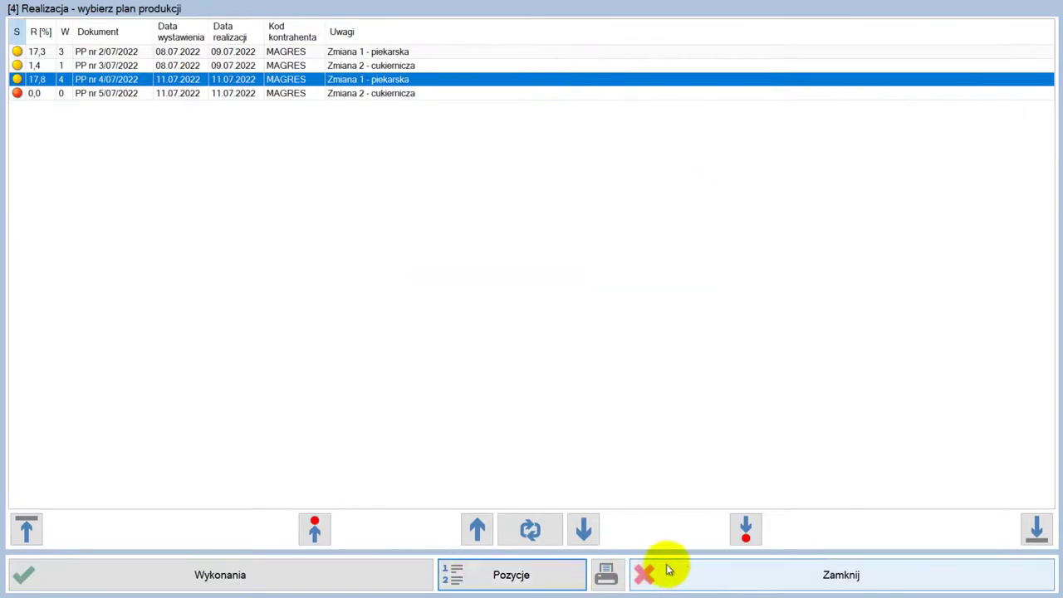
click(686, 575)
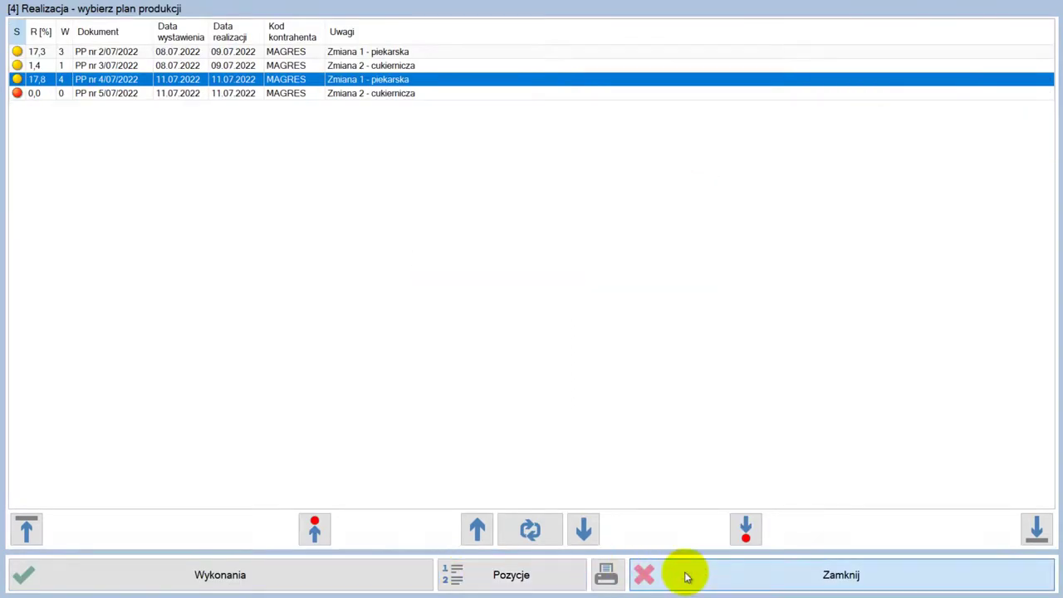
click(687, 576)
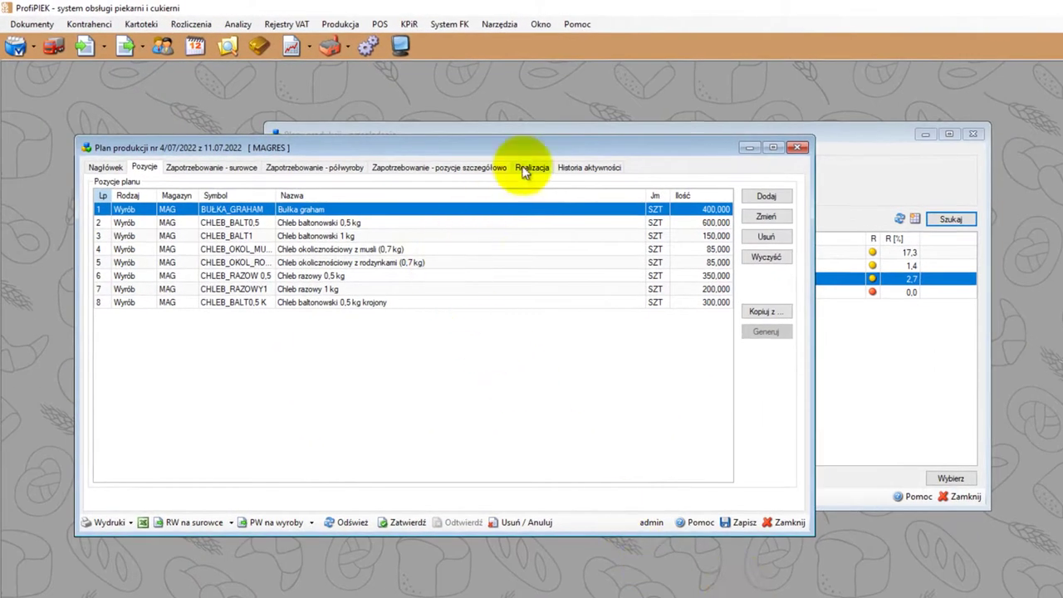
- Review the realization of plan PP nr 4/07/2022 in the main program, including its touch-panel executions
click(490, 157)
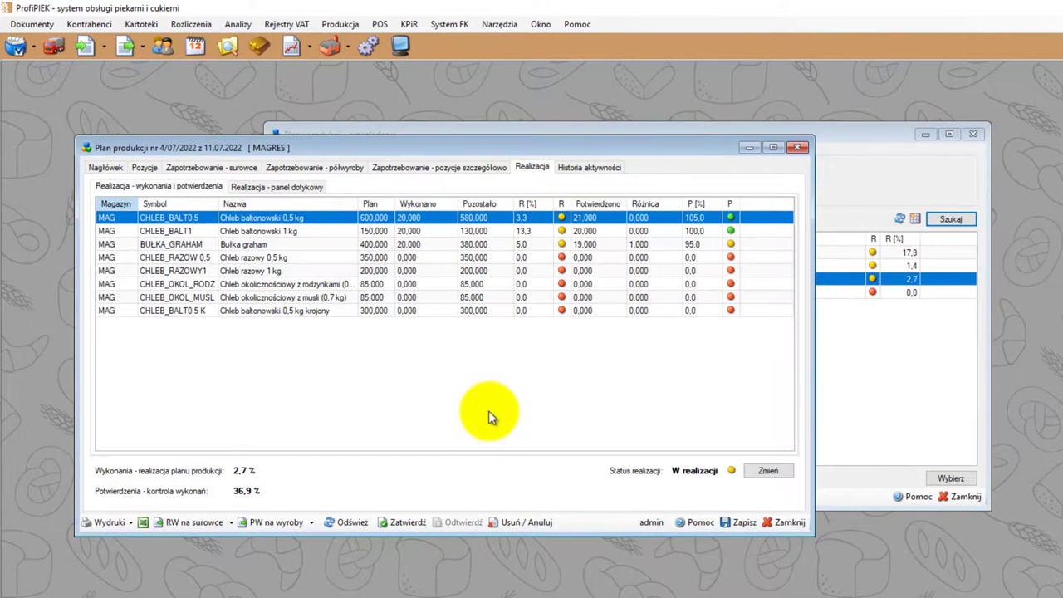
click(287, 186)
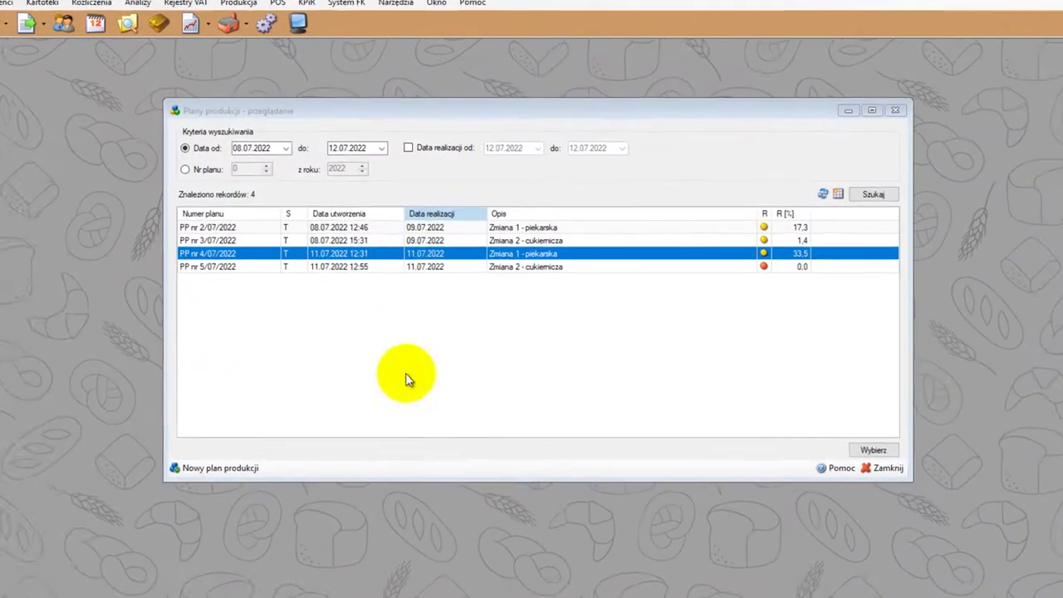
- Open plan PP nr 4/07/2022 from the production plan list and review its items and realization status
double_click(407, 262)
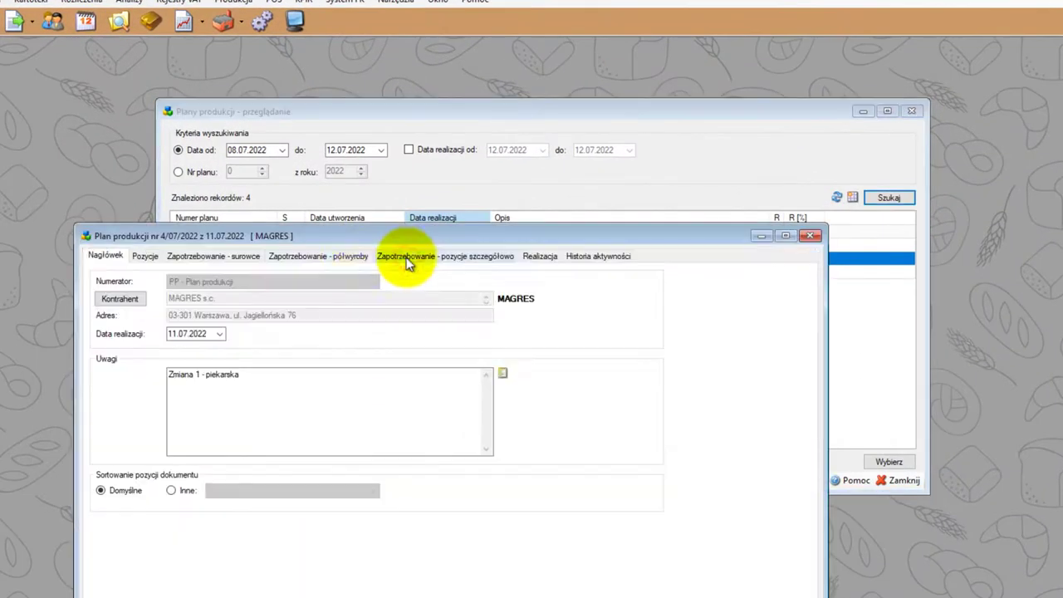
click(145, 256)
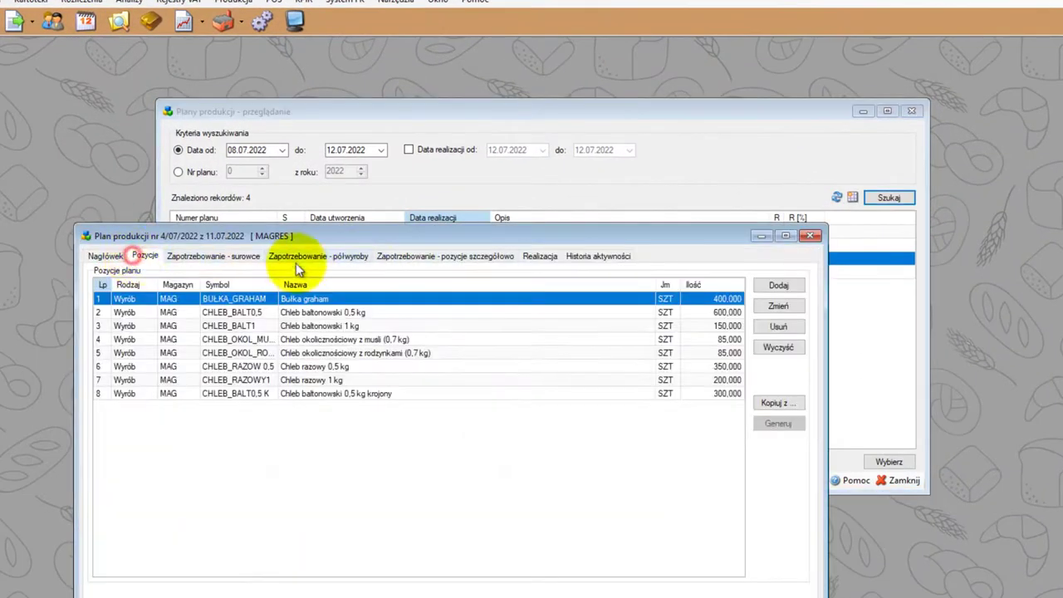
click(525, 259)
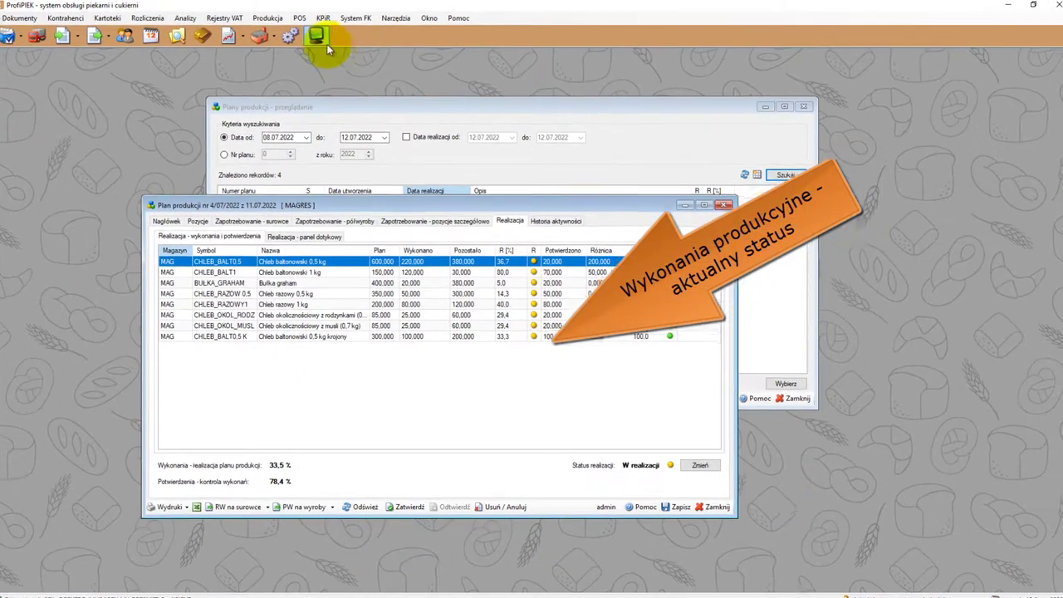
- Browse the touch panel's production plans with the realization date filter turned off and select PP nr 4/07/2022
click(319, 36)
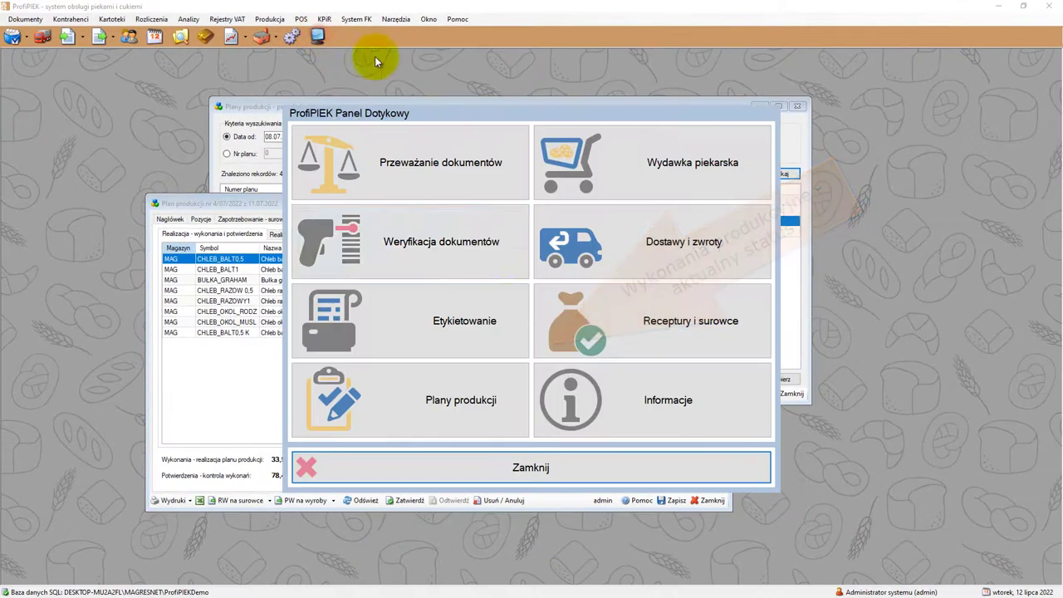
click(467, 378)
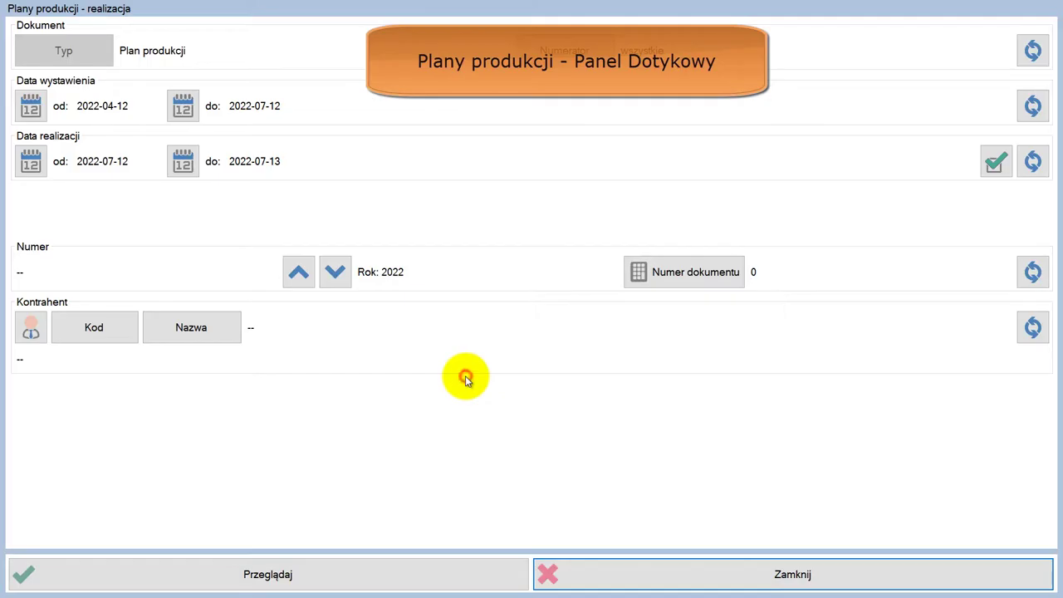
click(995, 161)
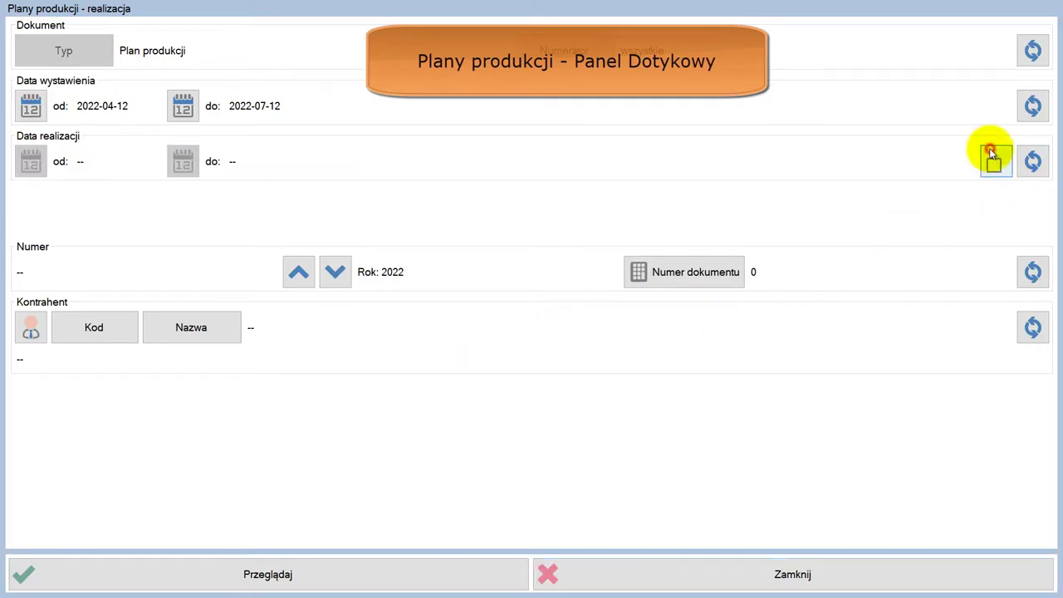
click(369, 574)
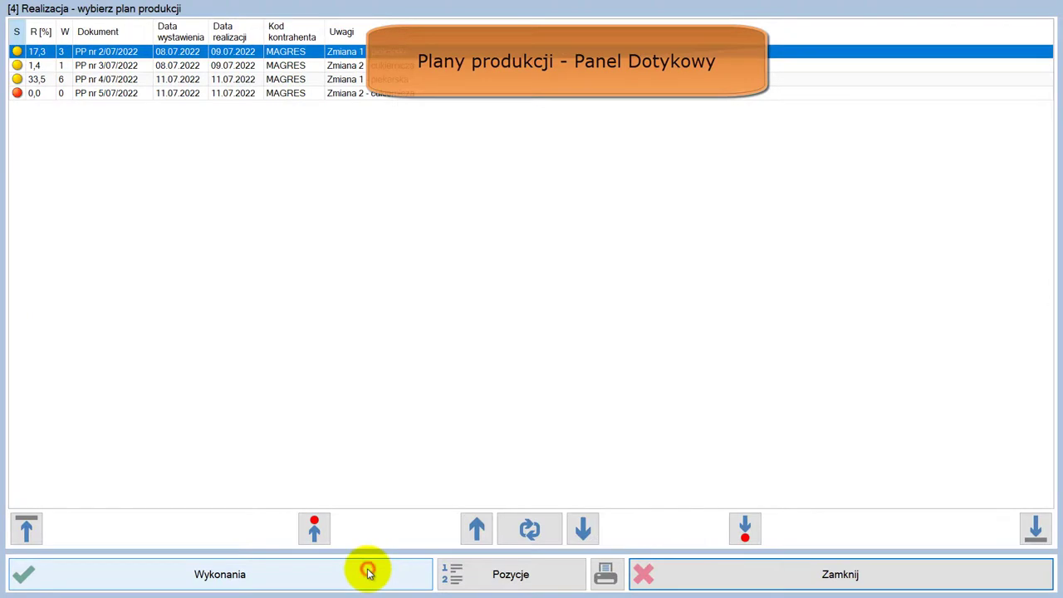
click(135, 79)
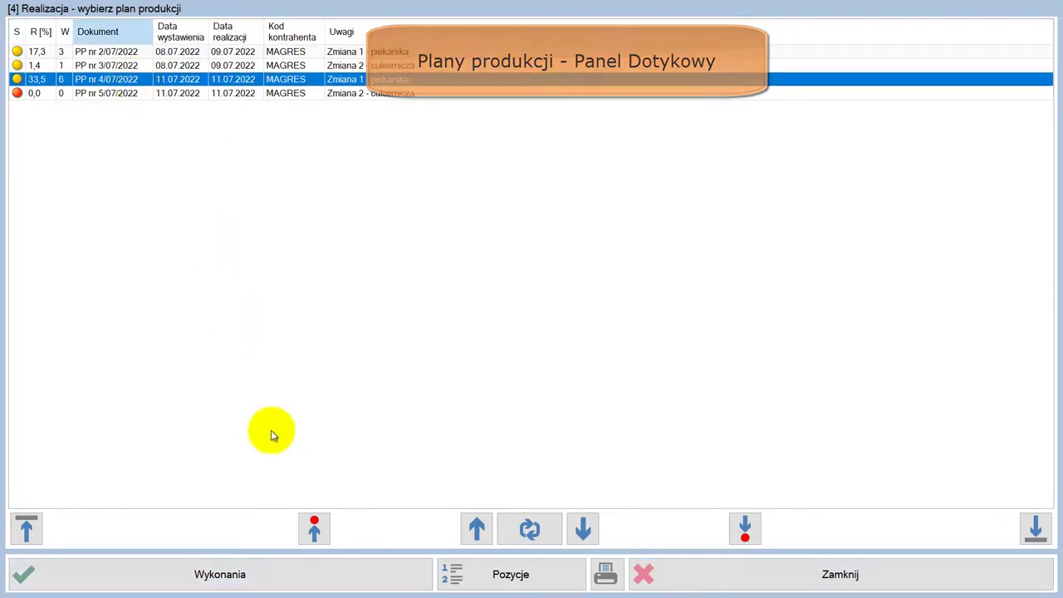
- Open the confirmation of execution nr 6 of plan PP nr 4/07/2022 and enter 45 as the confirmed quantity of Chleb baltonowski 1 kg
click(418, 570)
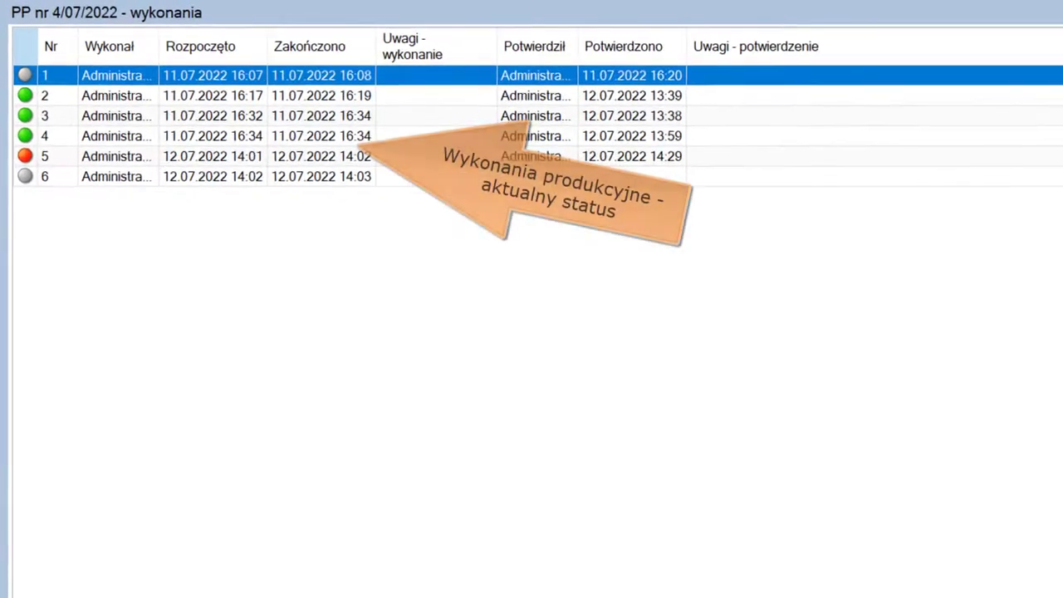
click(208, 177)
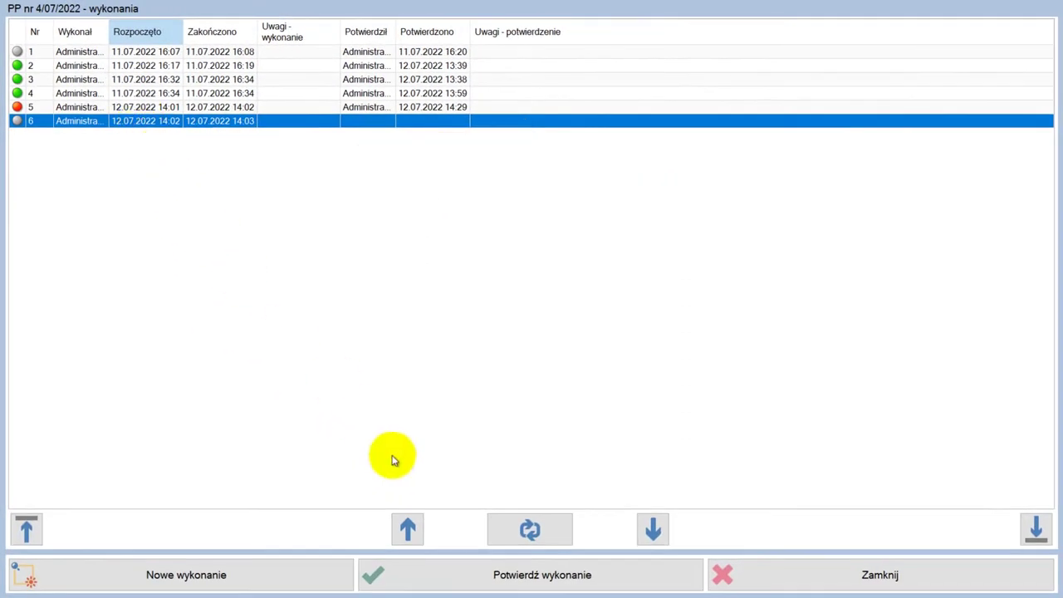
click(445, 575)
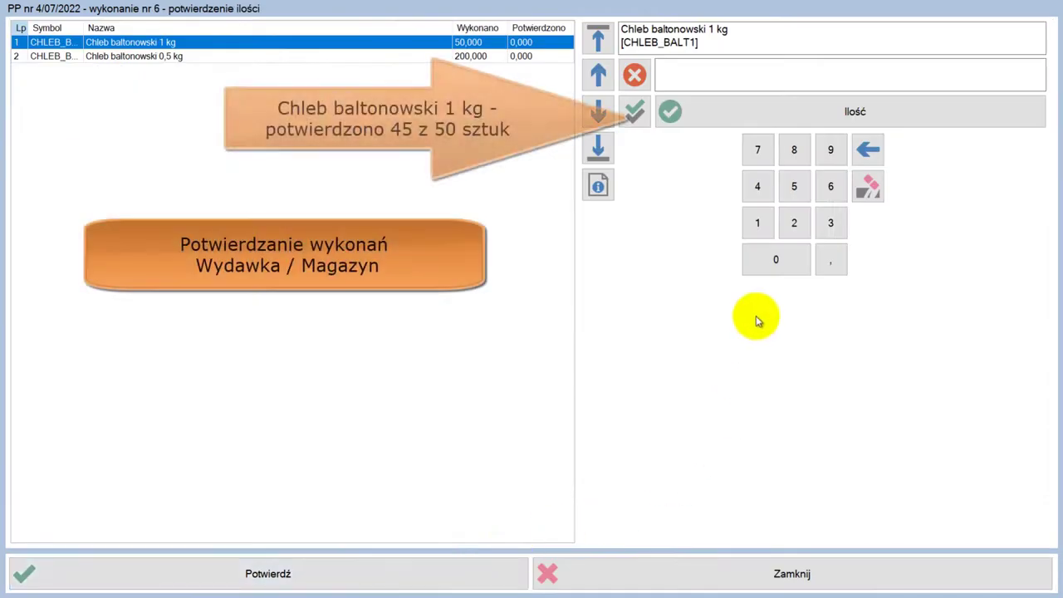
click(759, 188)
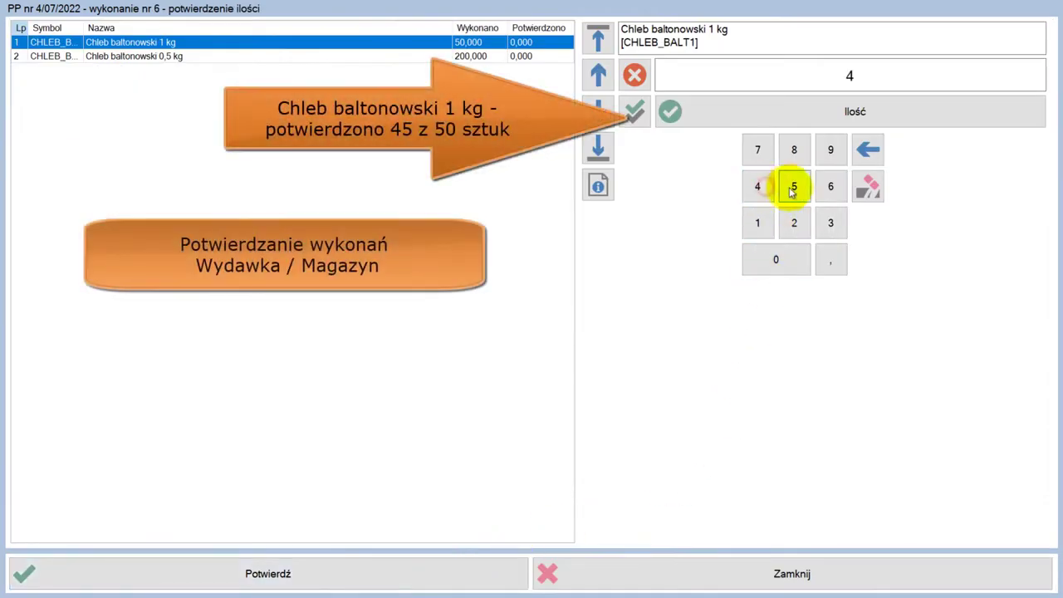
click(794, 186)
click(795, 115)
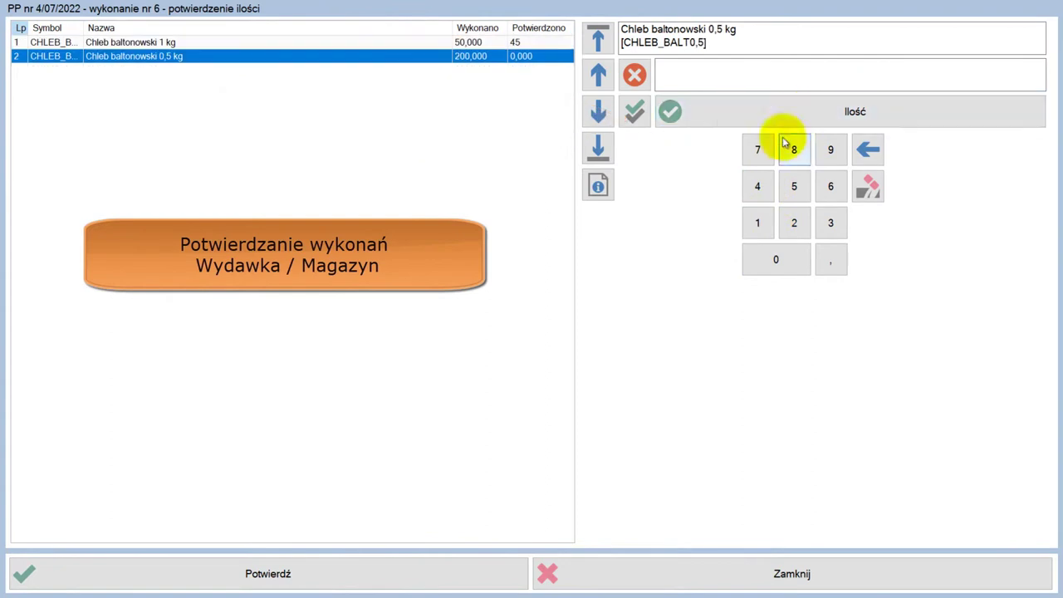
- Enter 200 as the confirmed quantity of Chleb baltonowski 0,5 kg and confirm execution nr 6
click(793, 224)
click(785, 260)
click(787, 260)
click(789, 119)
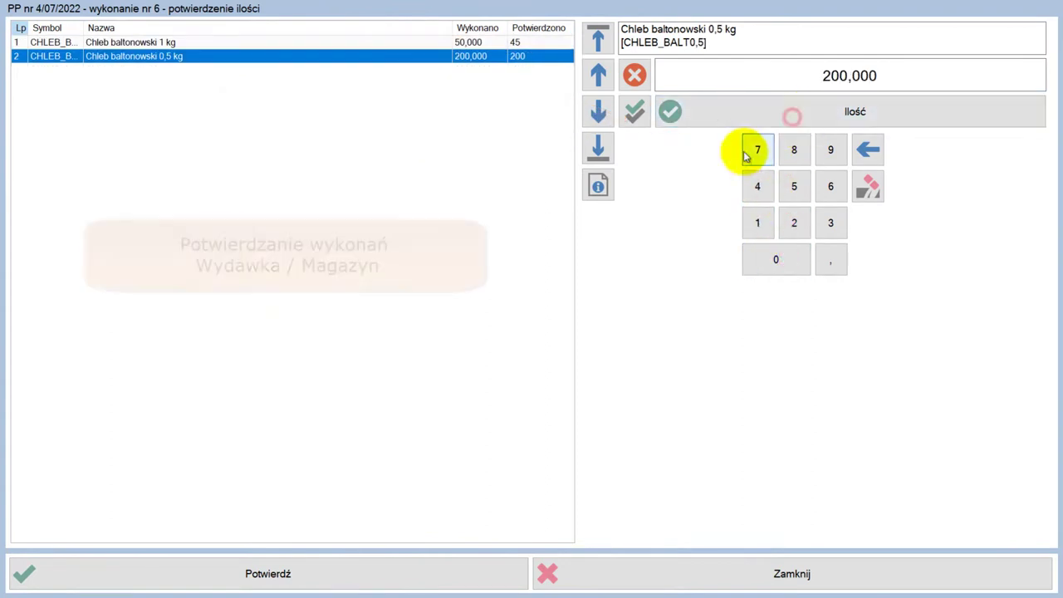
click(376, 573)
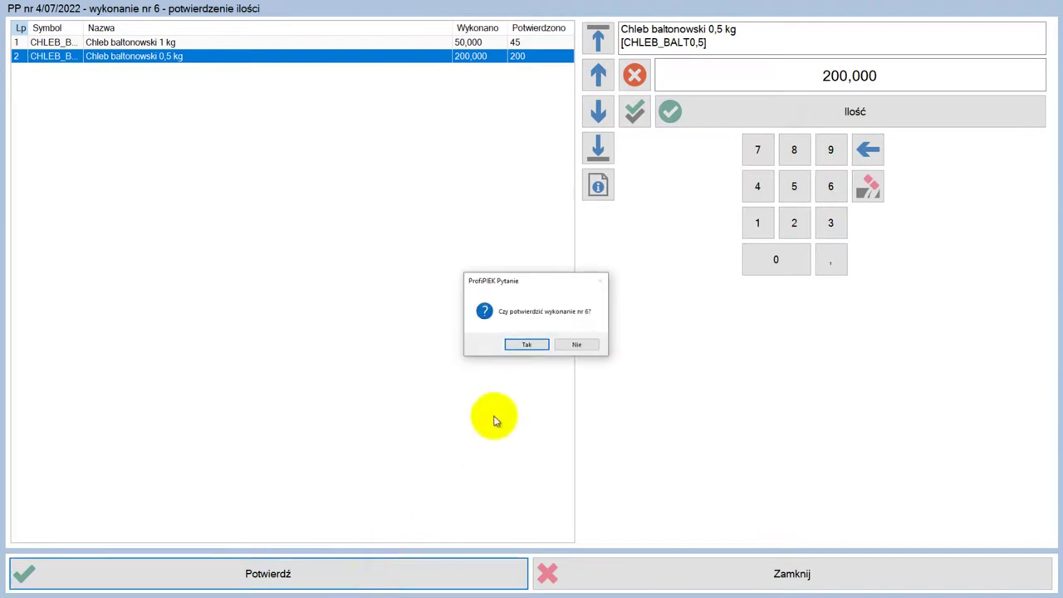
click(528, 343)
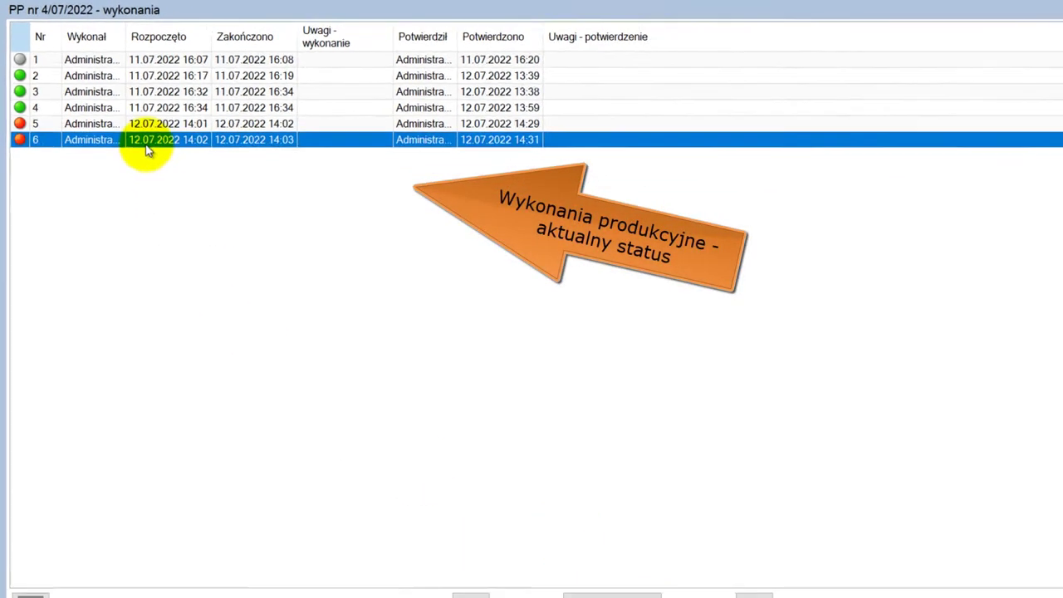
- Reopen the confirmation of execution nr 6, reset Chleb baltonowski 1 kg, set its confirmed quantity to 50 and confirm the execution again
click(415, 570)
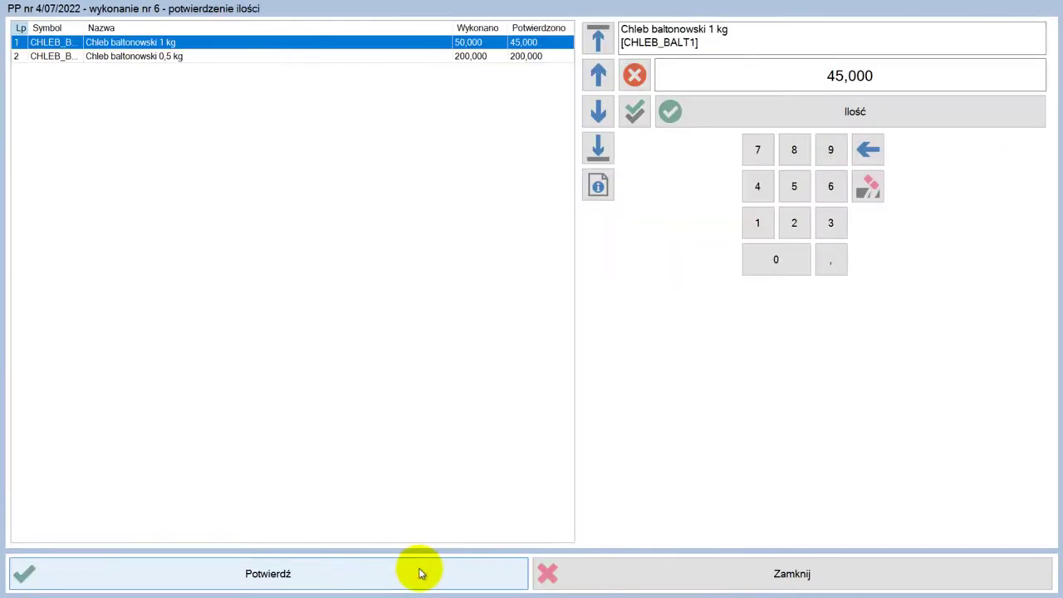
click(636, 76)
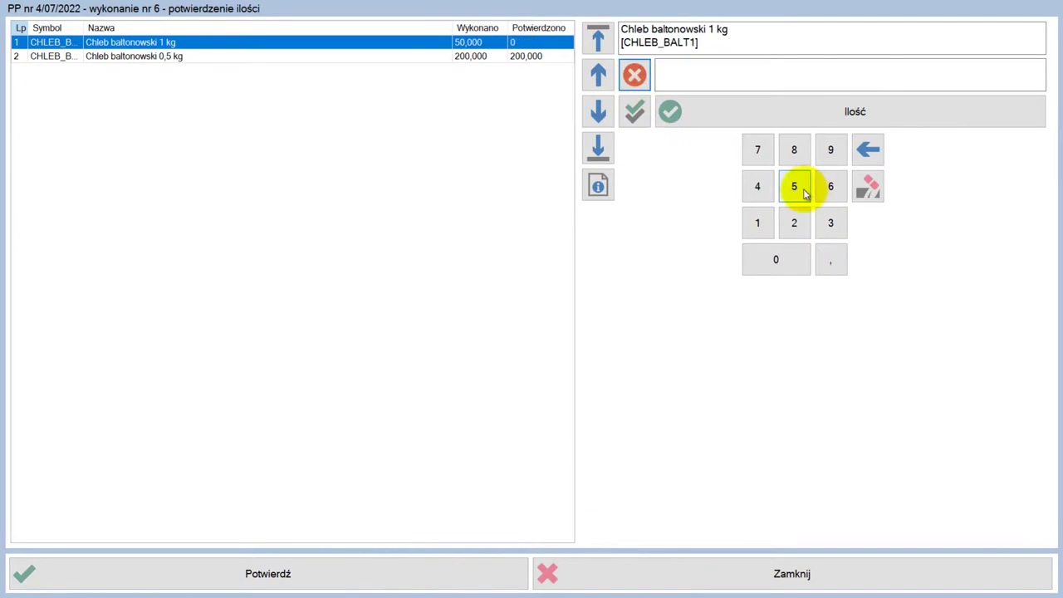
click(794, 186)
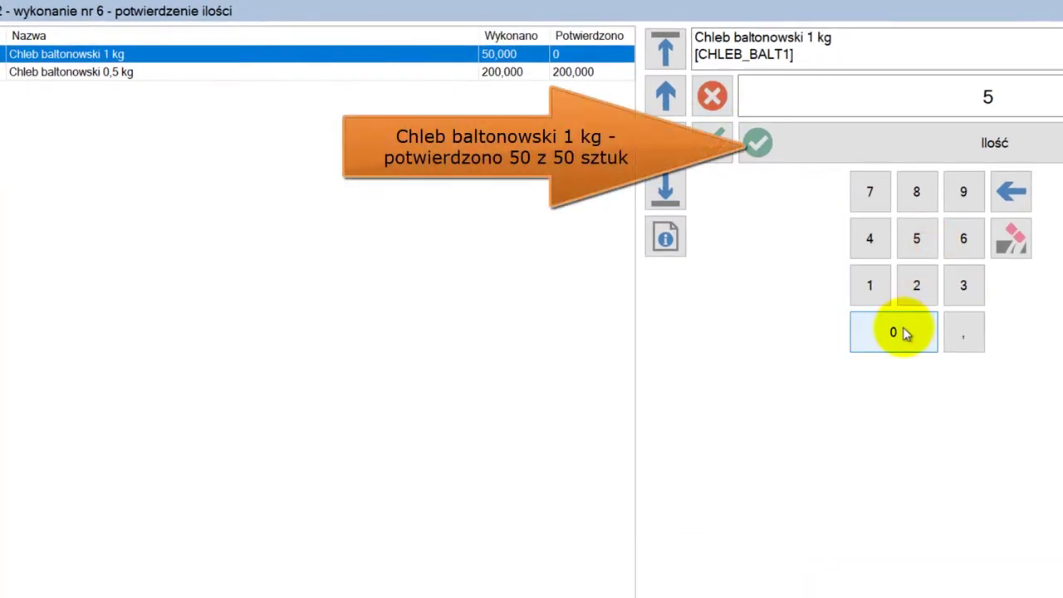
click(905, 333)
click(858, 148)
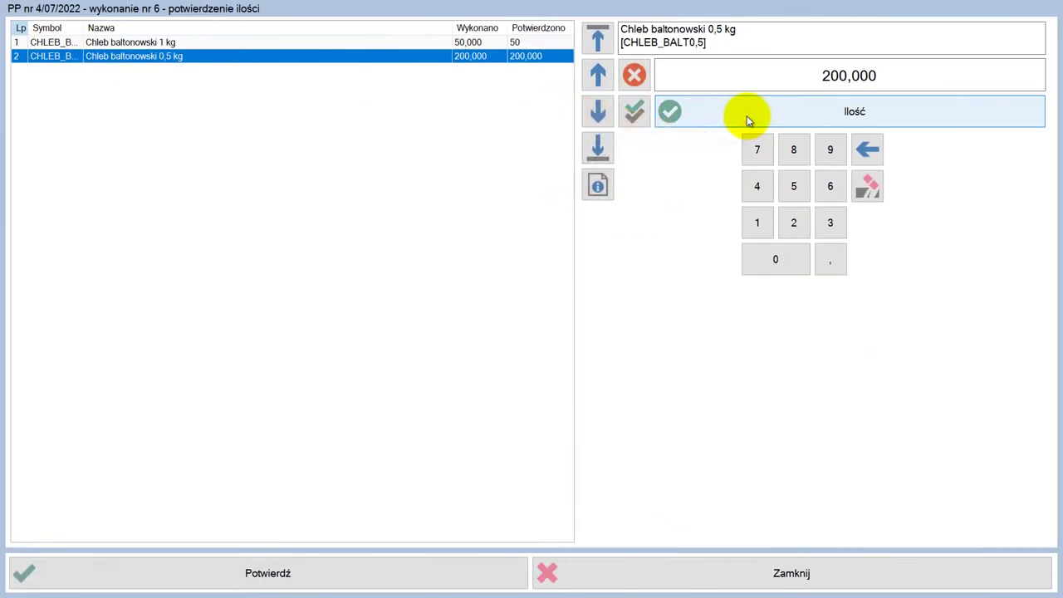
click(380, 571)
click(535, 345)
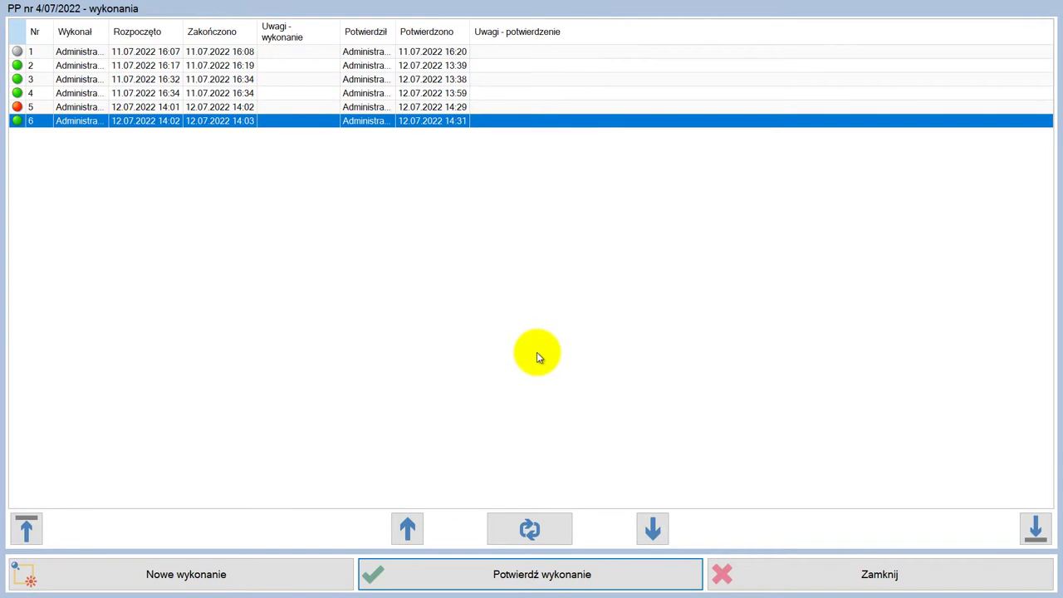
- Return to plan 4/07/2022 in the main program, reload its realization summary and check the available RW and PW document options
click(779, 583)
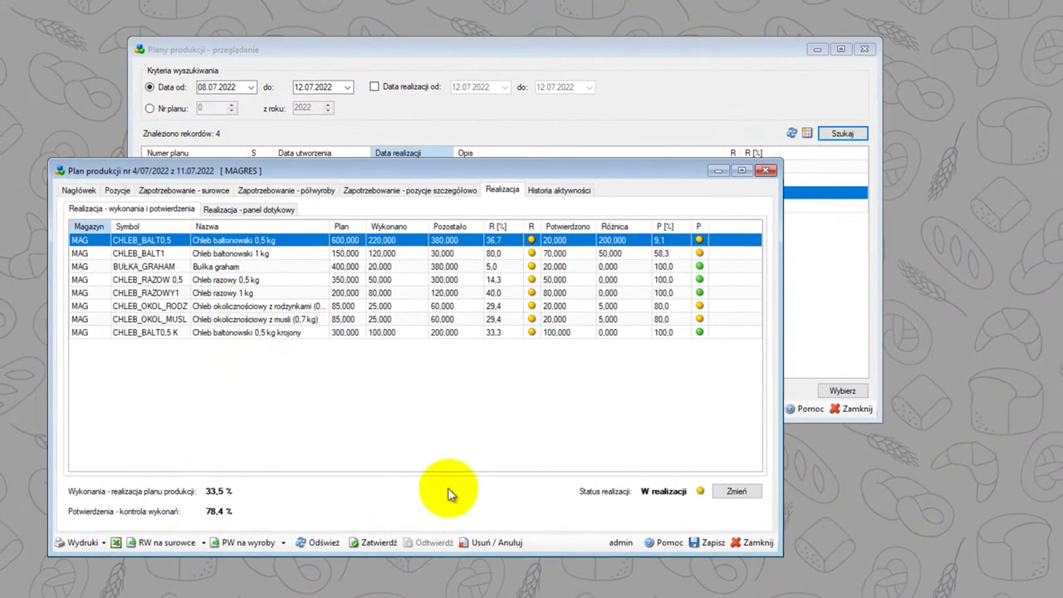
click(391, 543)
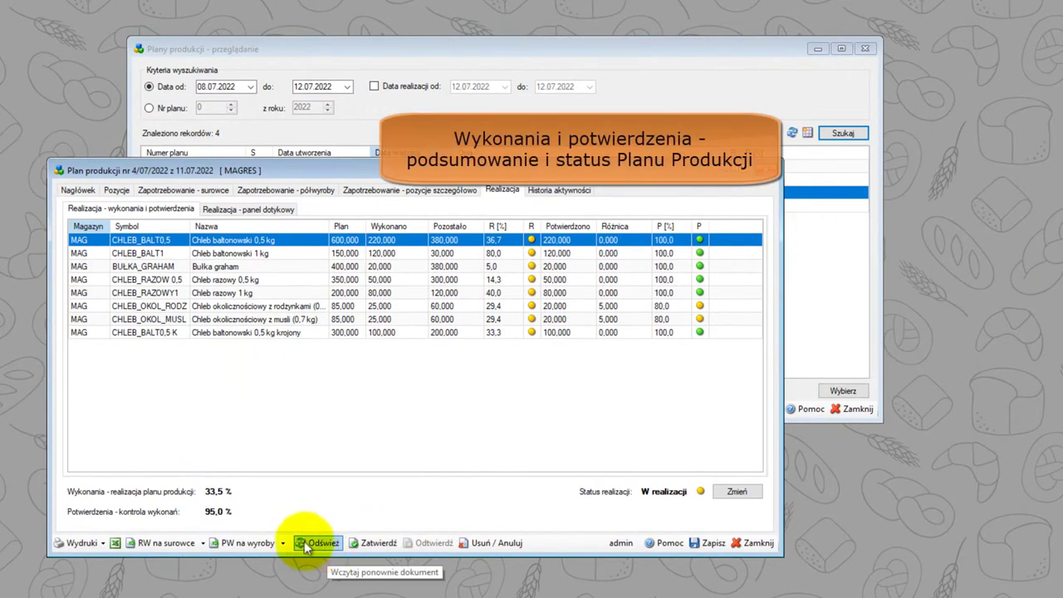
click(202, 544)
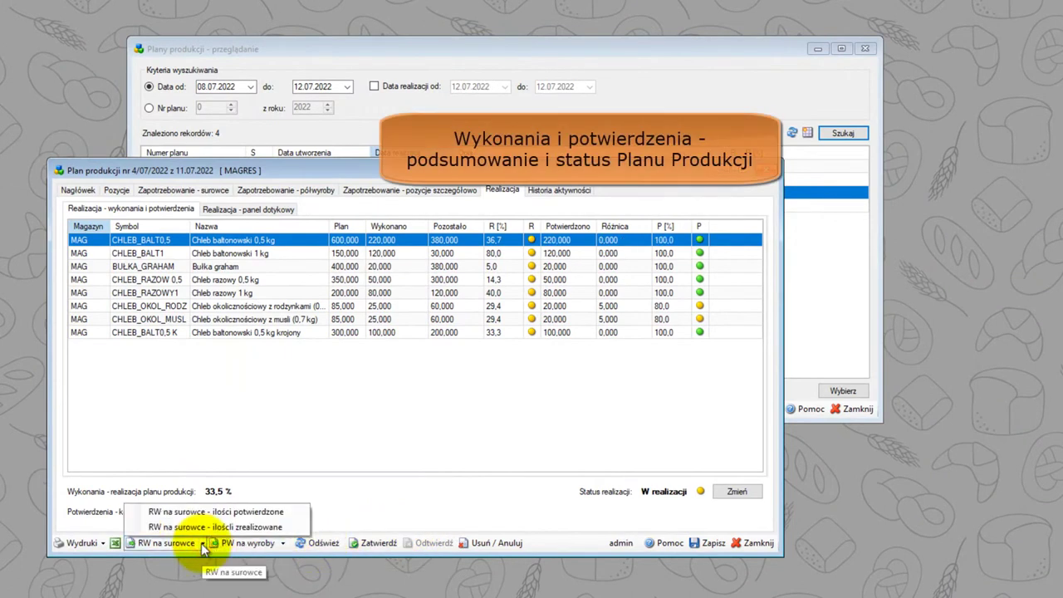
click(283, 544)
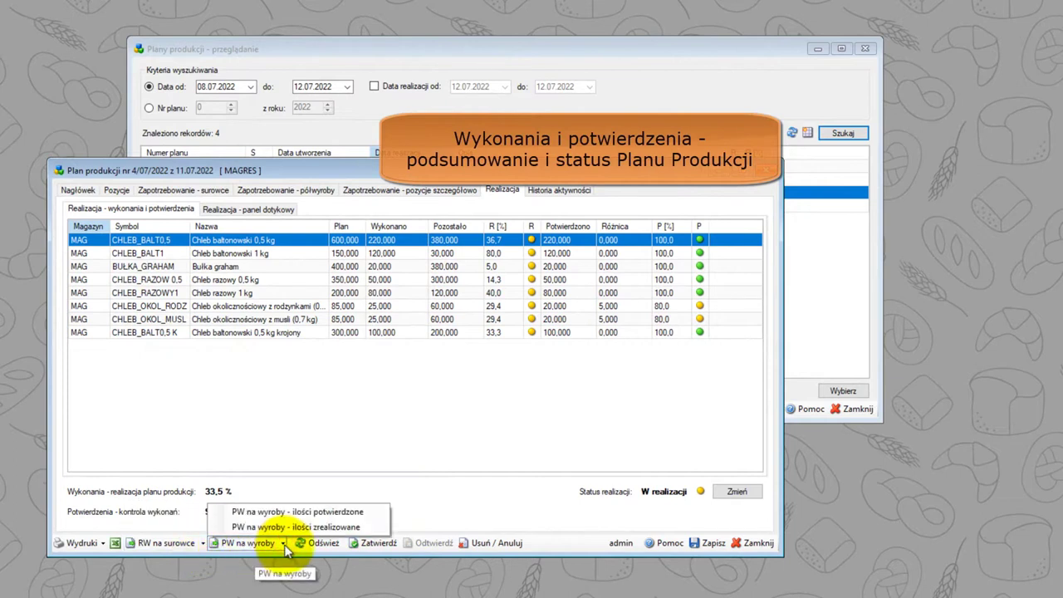
click(284, 544)
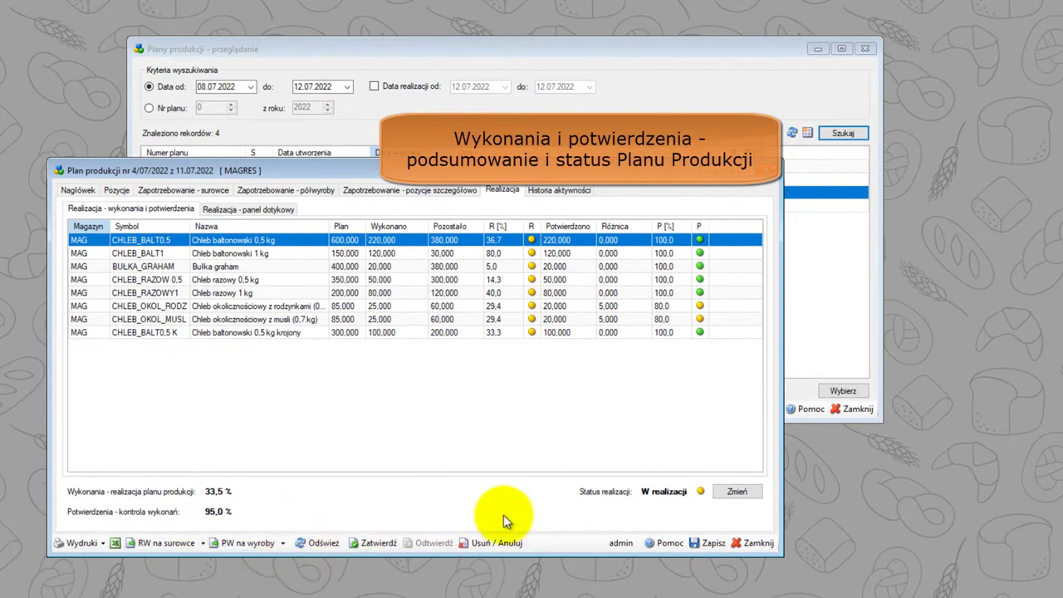
- Check the plan's realization status setting and close it without changing the status
click(738, 492)
click(579, 283)
click(579, 282)
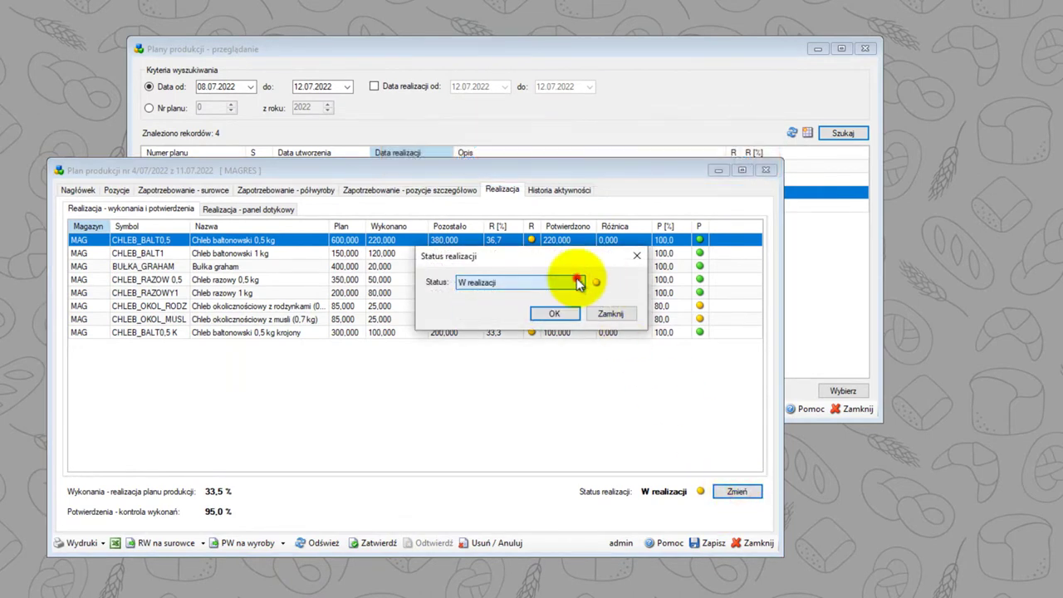
click(606, 314)
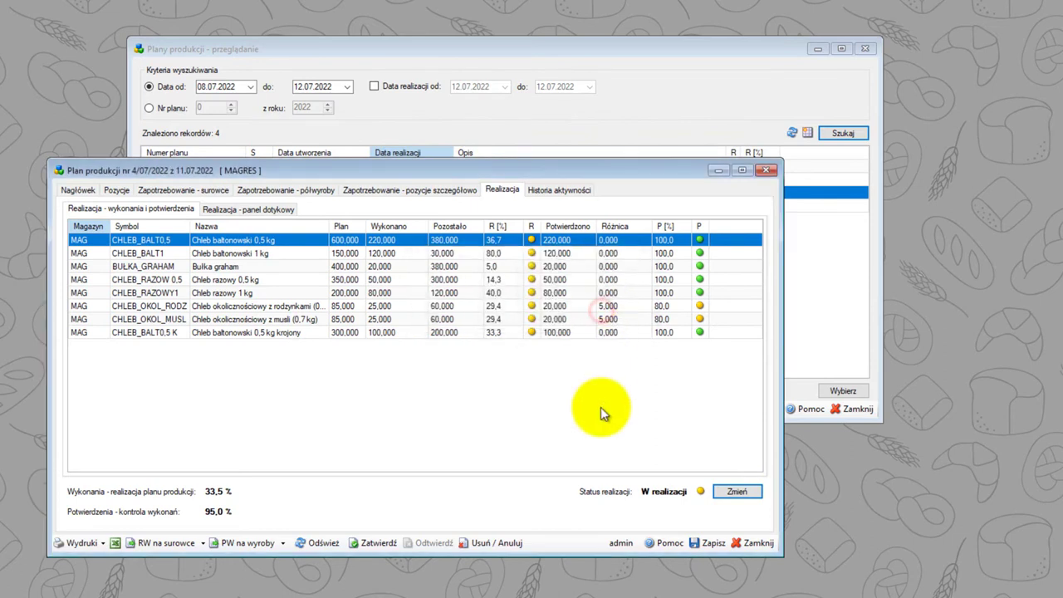